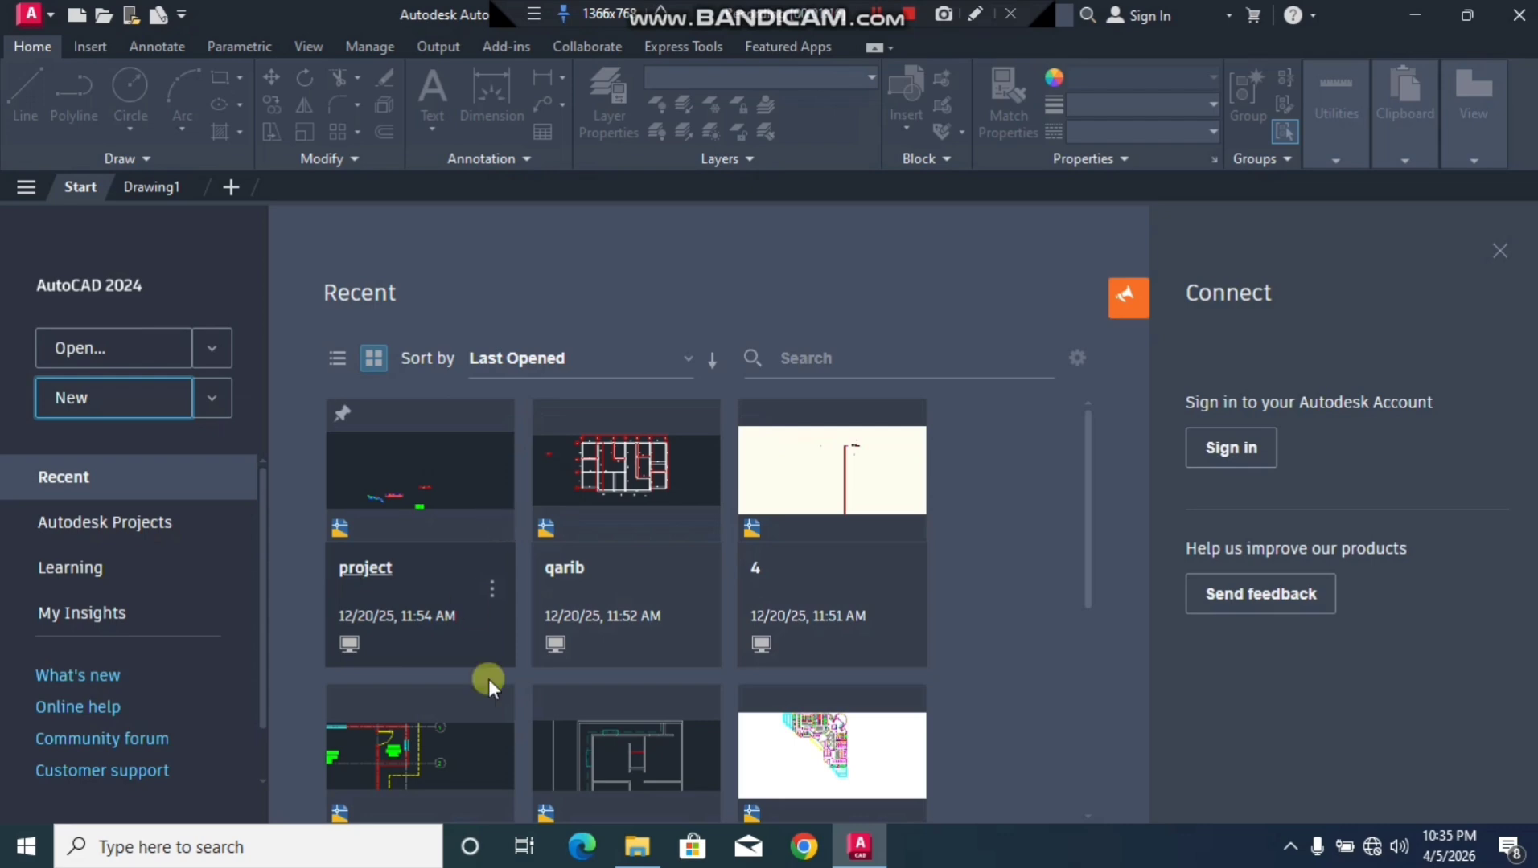
Look through the recent drawings and preview the saved file Drawing1.dwgsss without opening it.
scroll(678, 526, "down", 3)
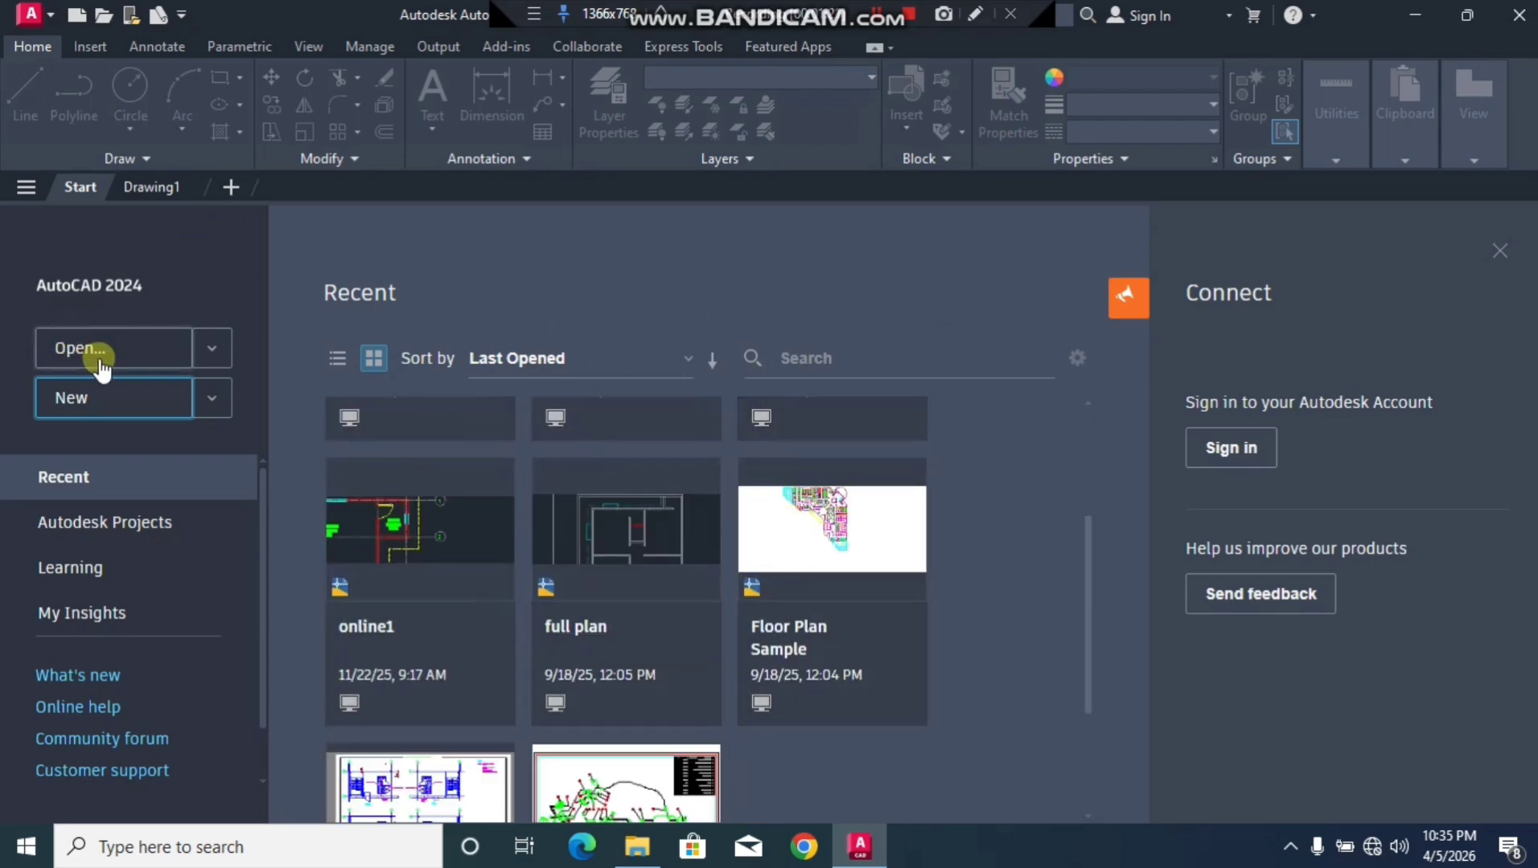
left_click(209, 348)
left_click(158, 388)
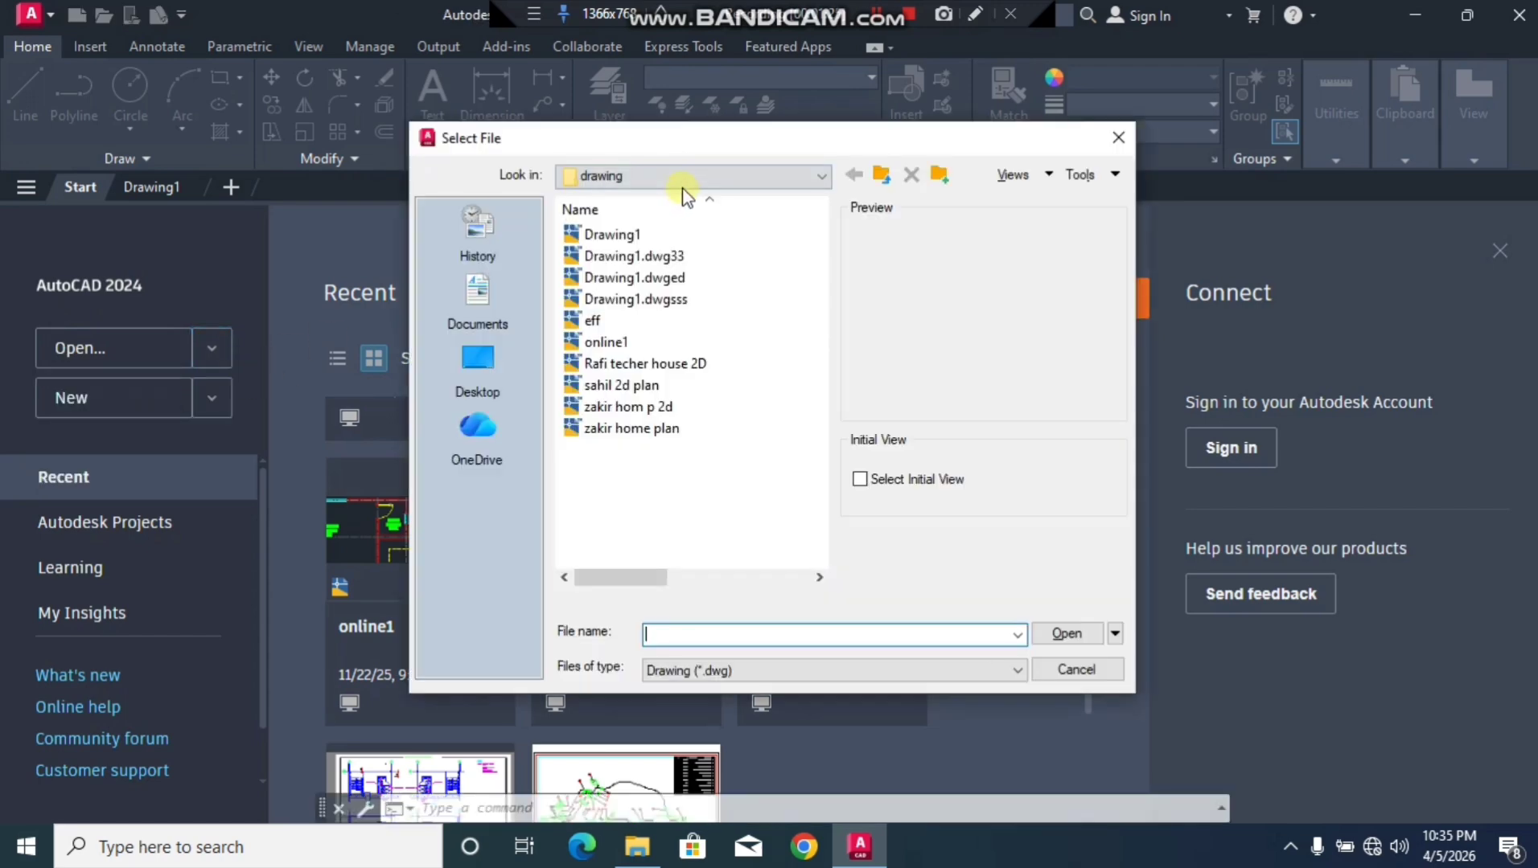
left_click(680, 178)
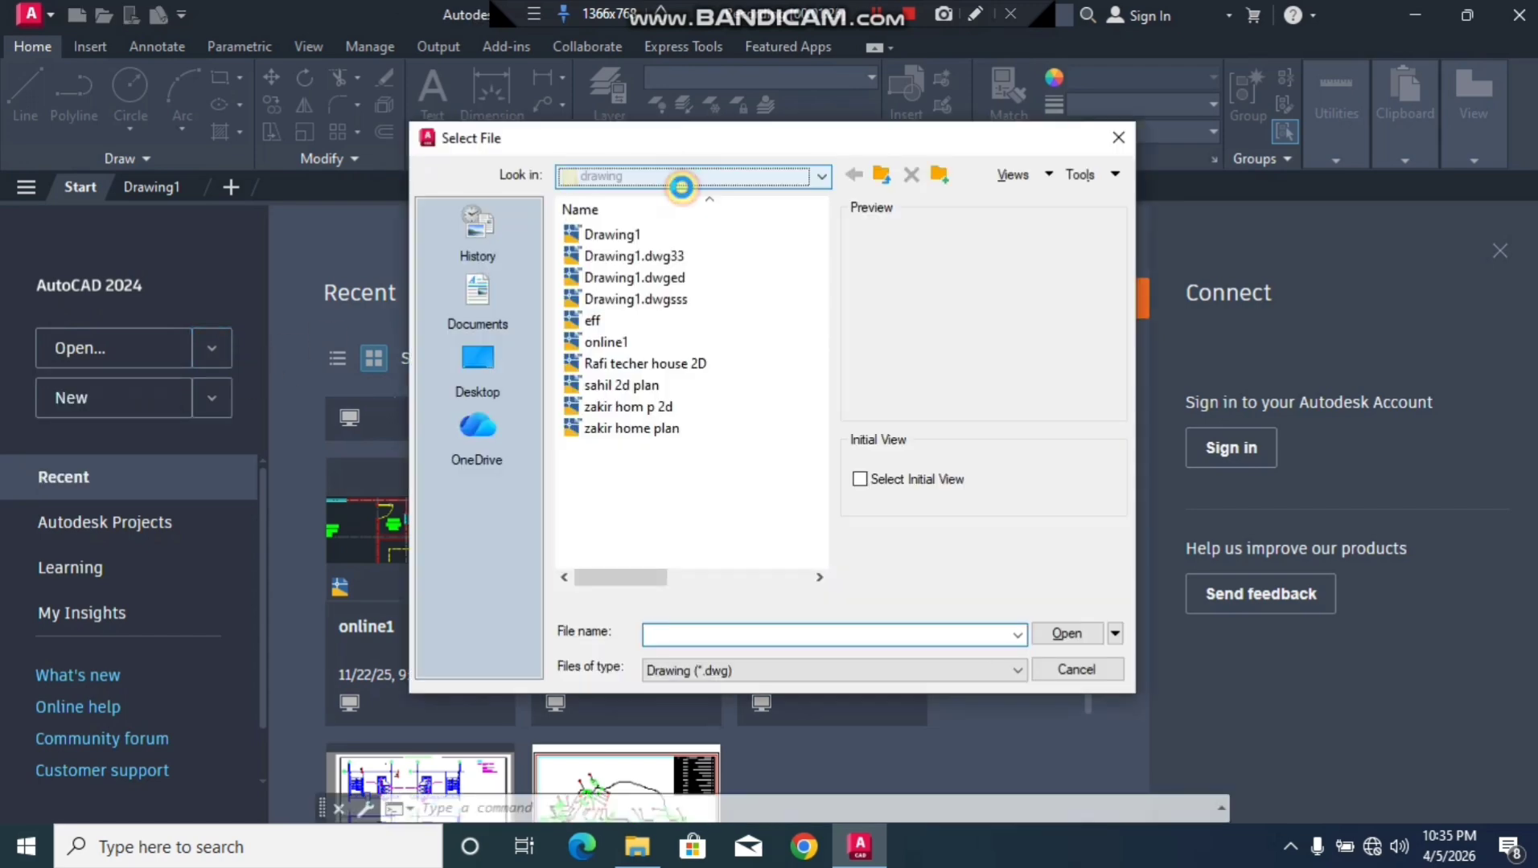
left_click(680, 192)
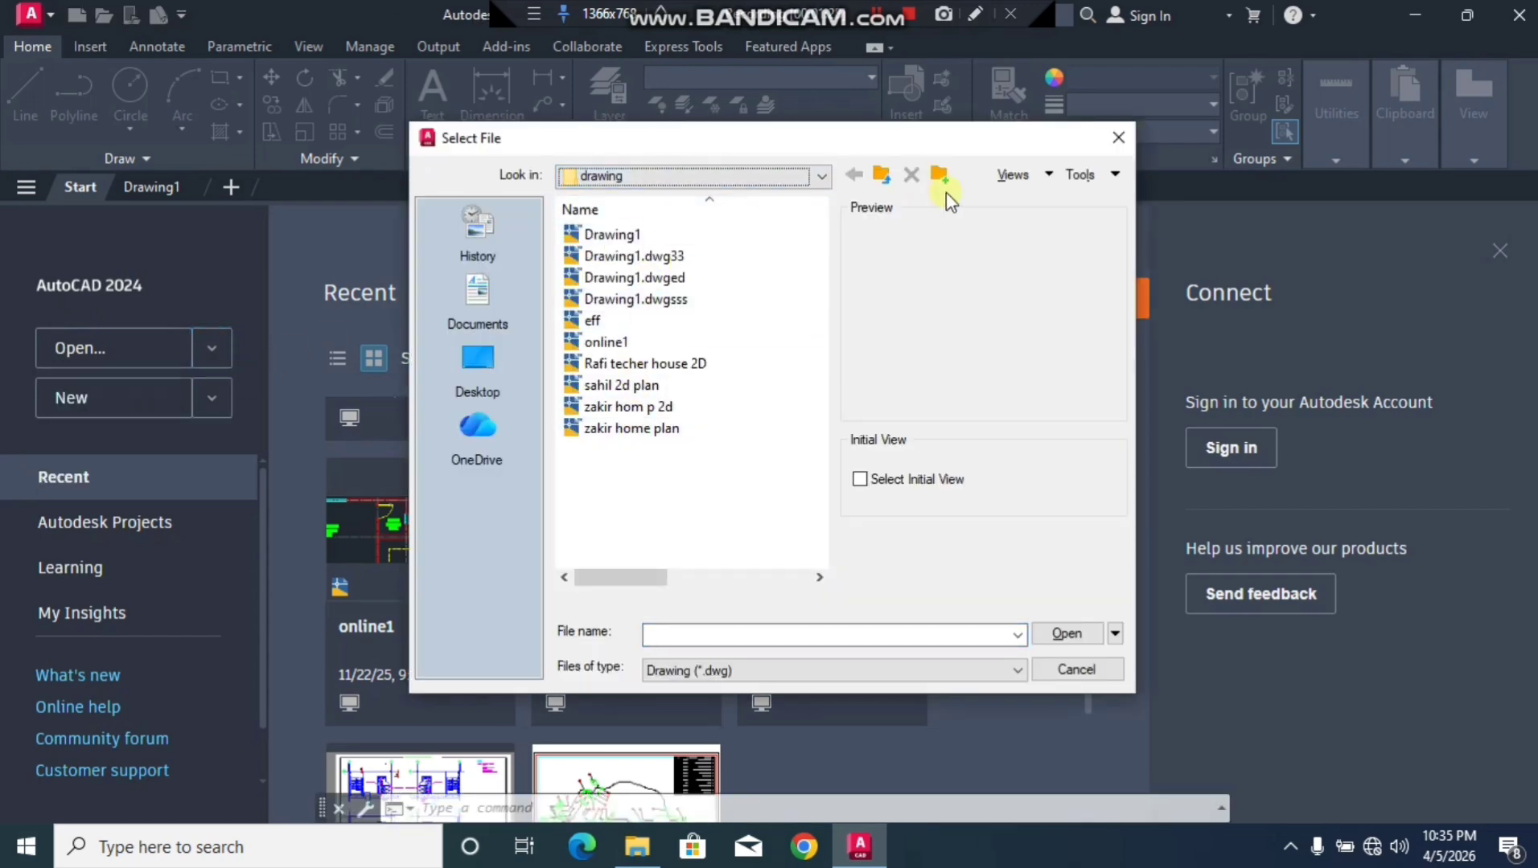
left_click(626, 300)
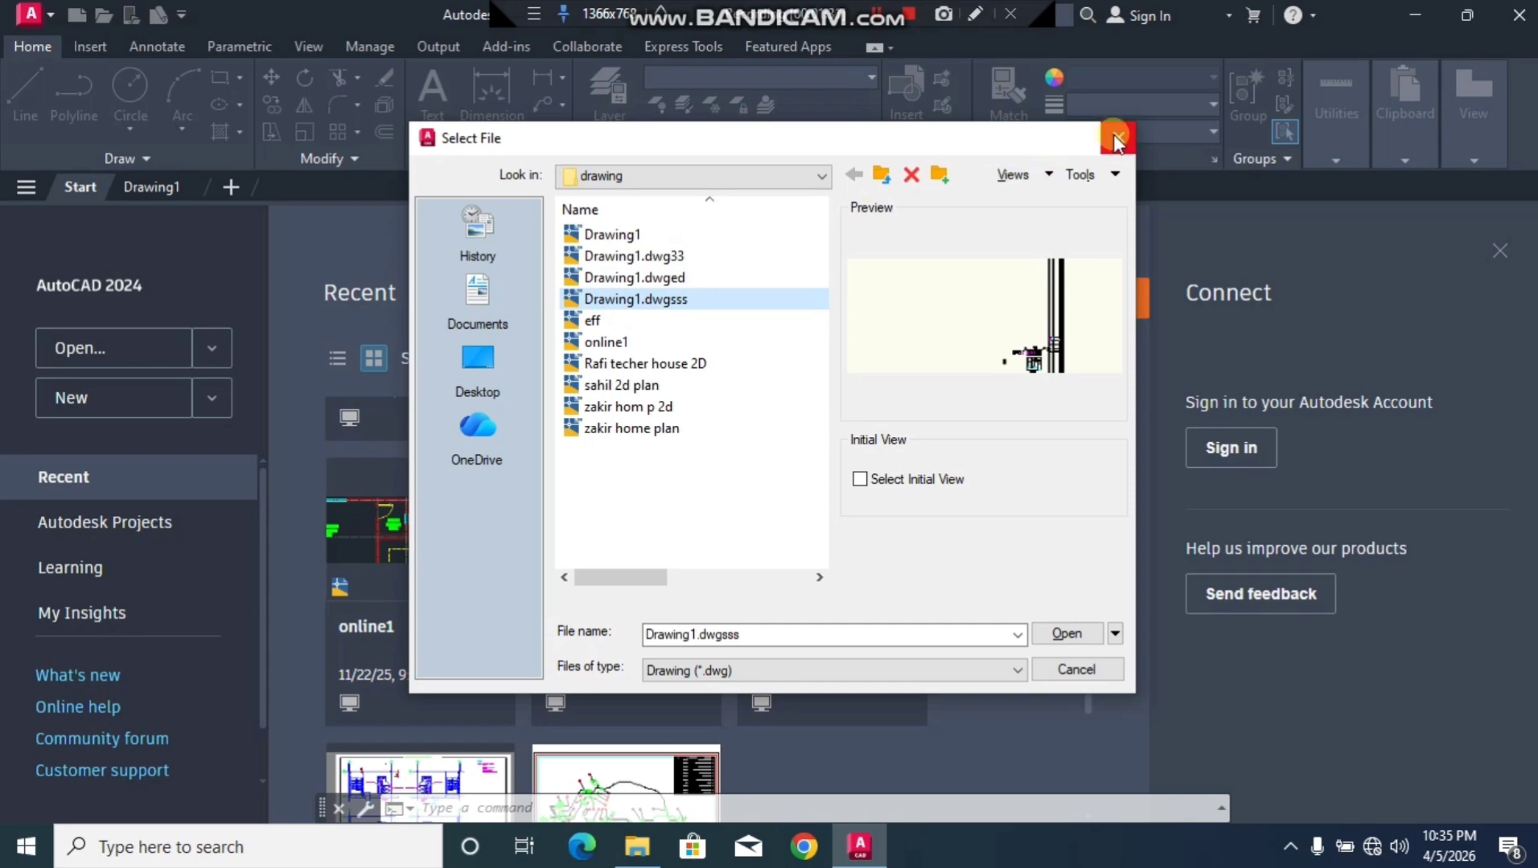
key("Return")
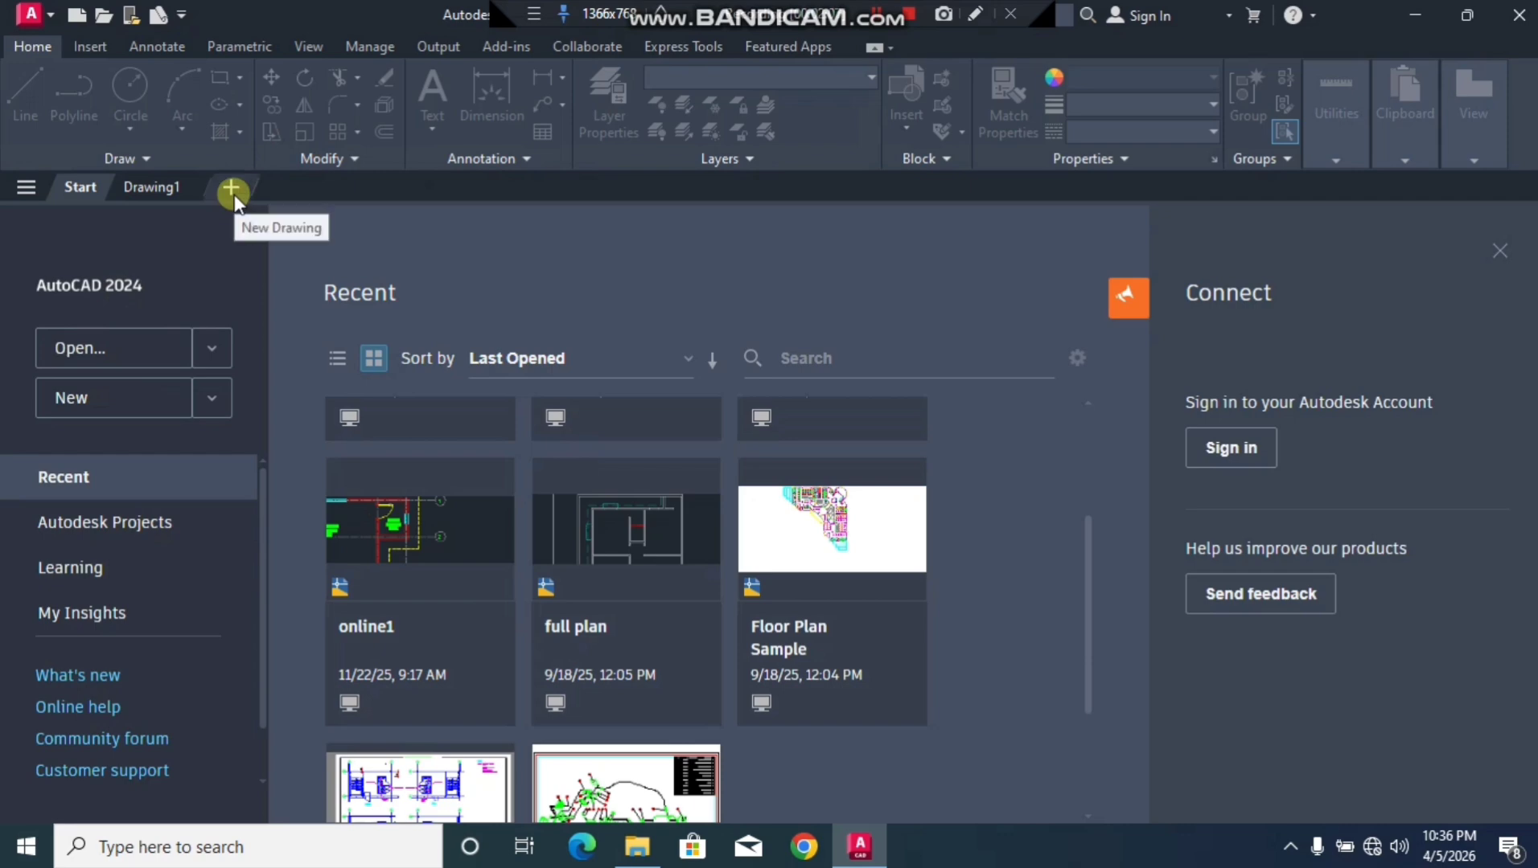
Switch to Drawing1 and review the application's file commands, including the available export formats.
left_click(139, 191)
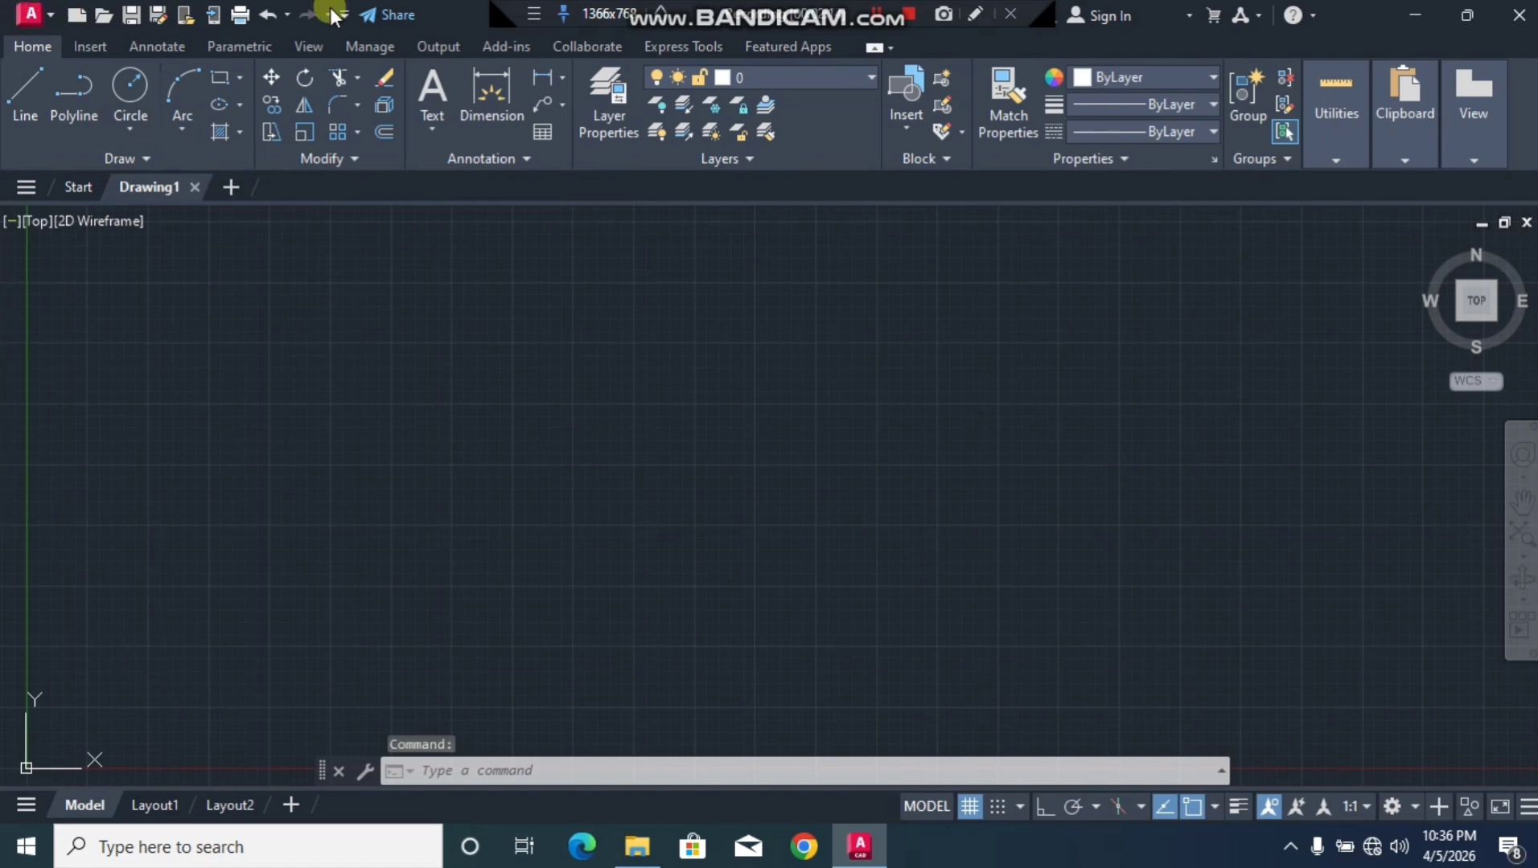
left_click(32, 14)
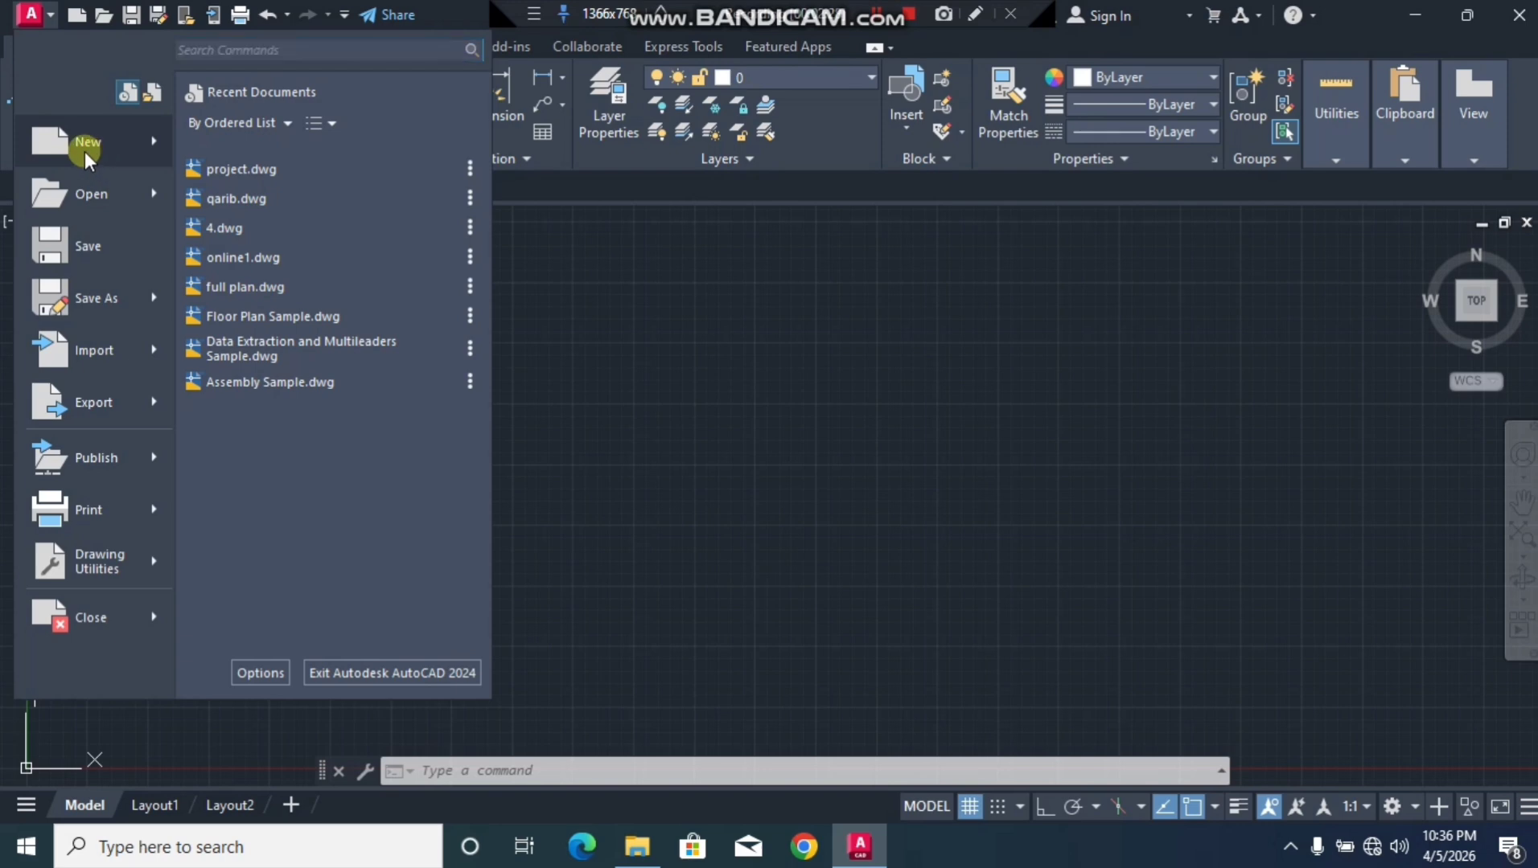
mouse_move(84, 152)
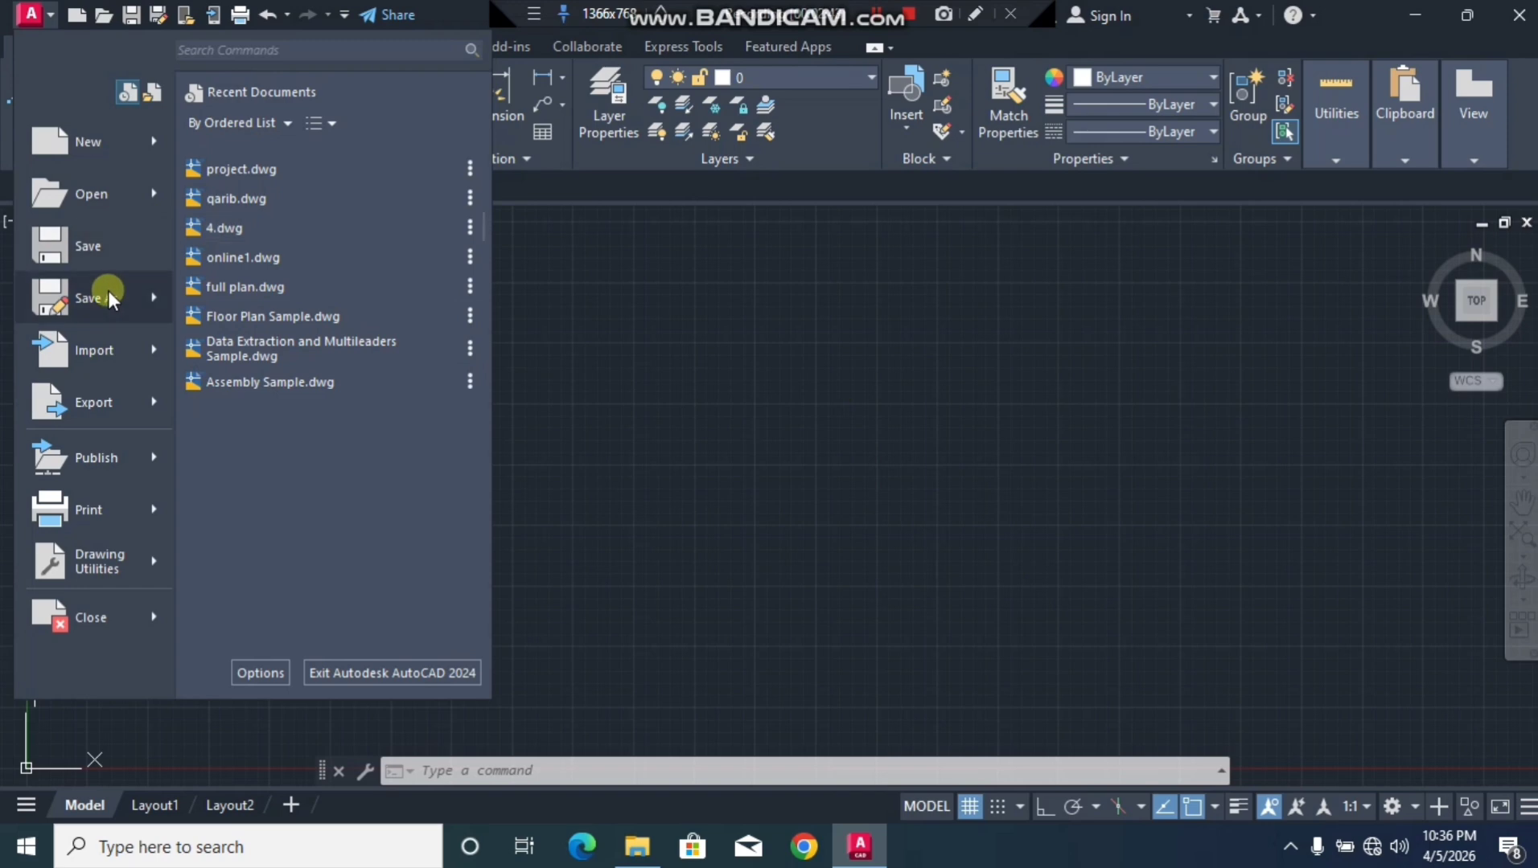
mouse_move(107, 290)
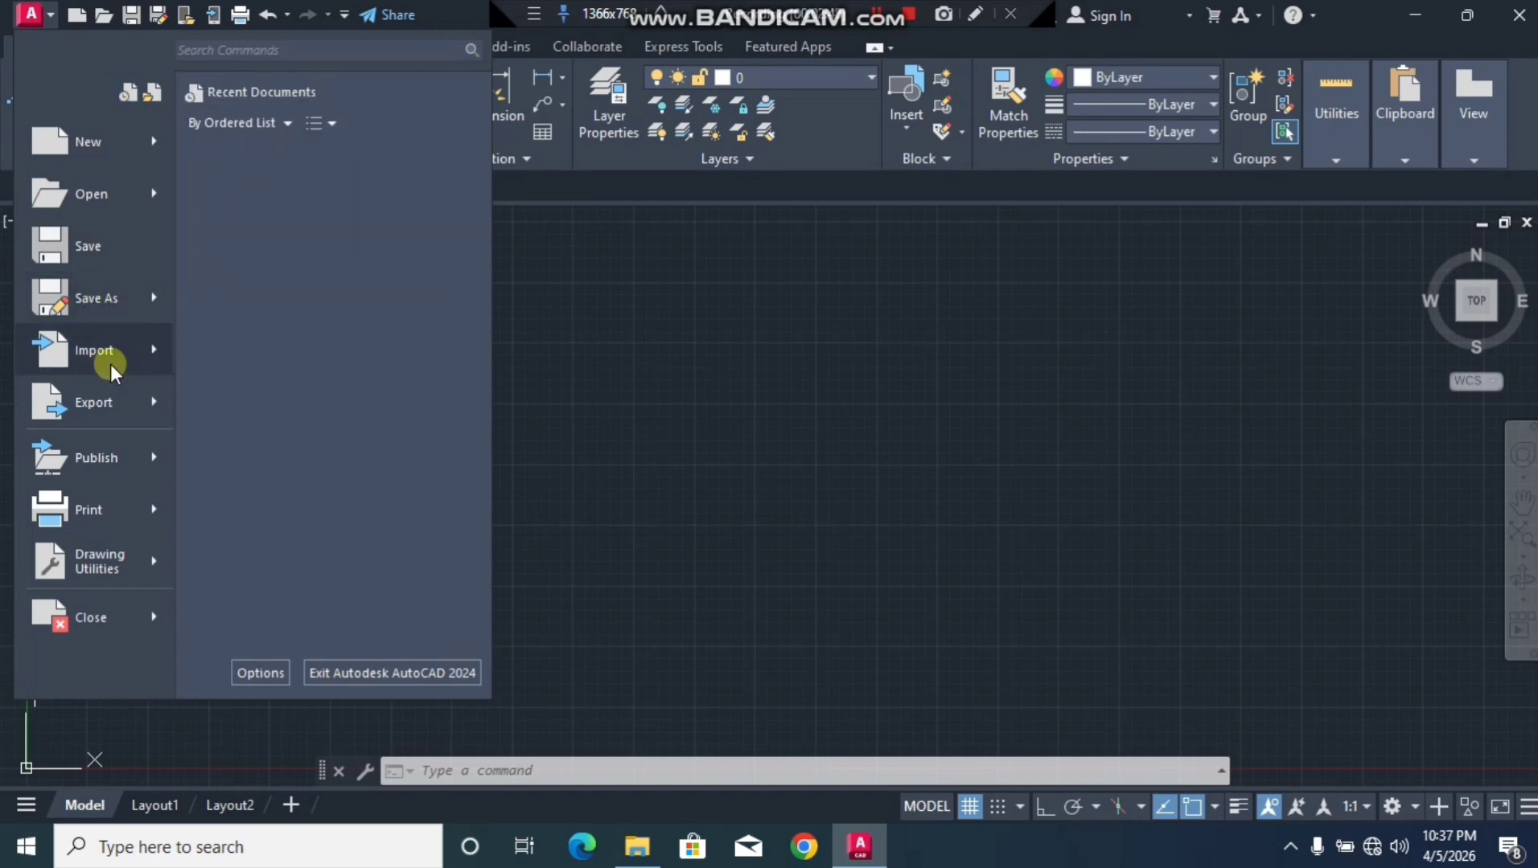
mouse_move(110, 365)
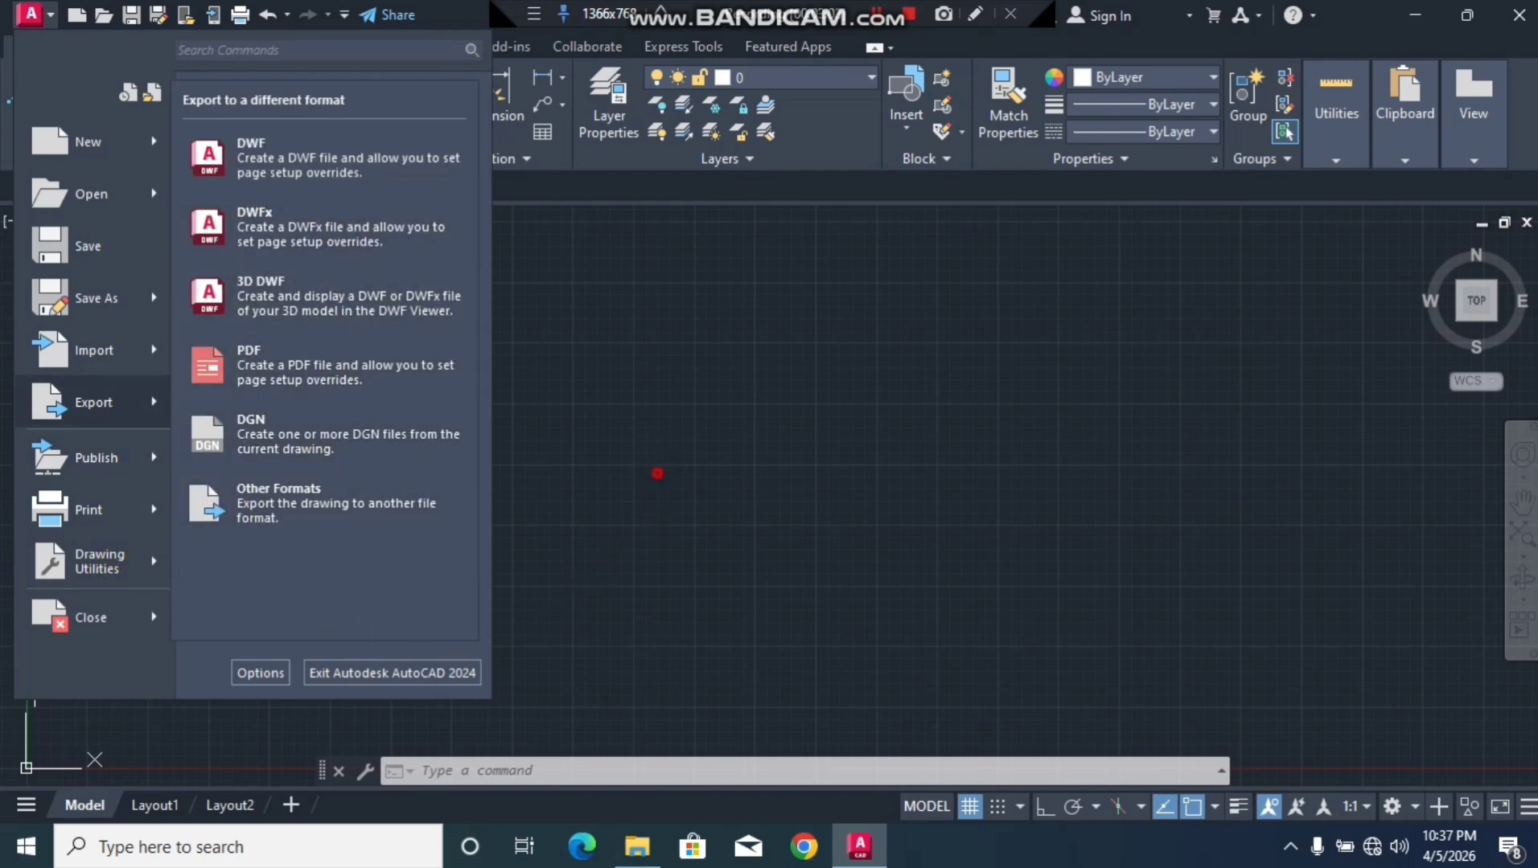
left_click(657, 473)
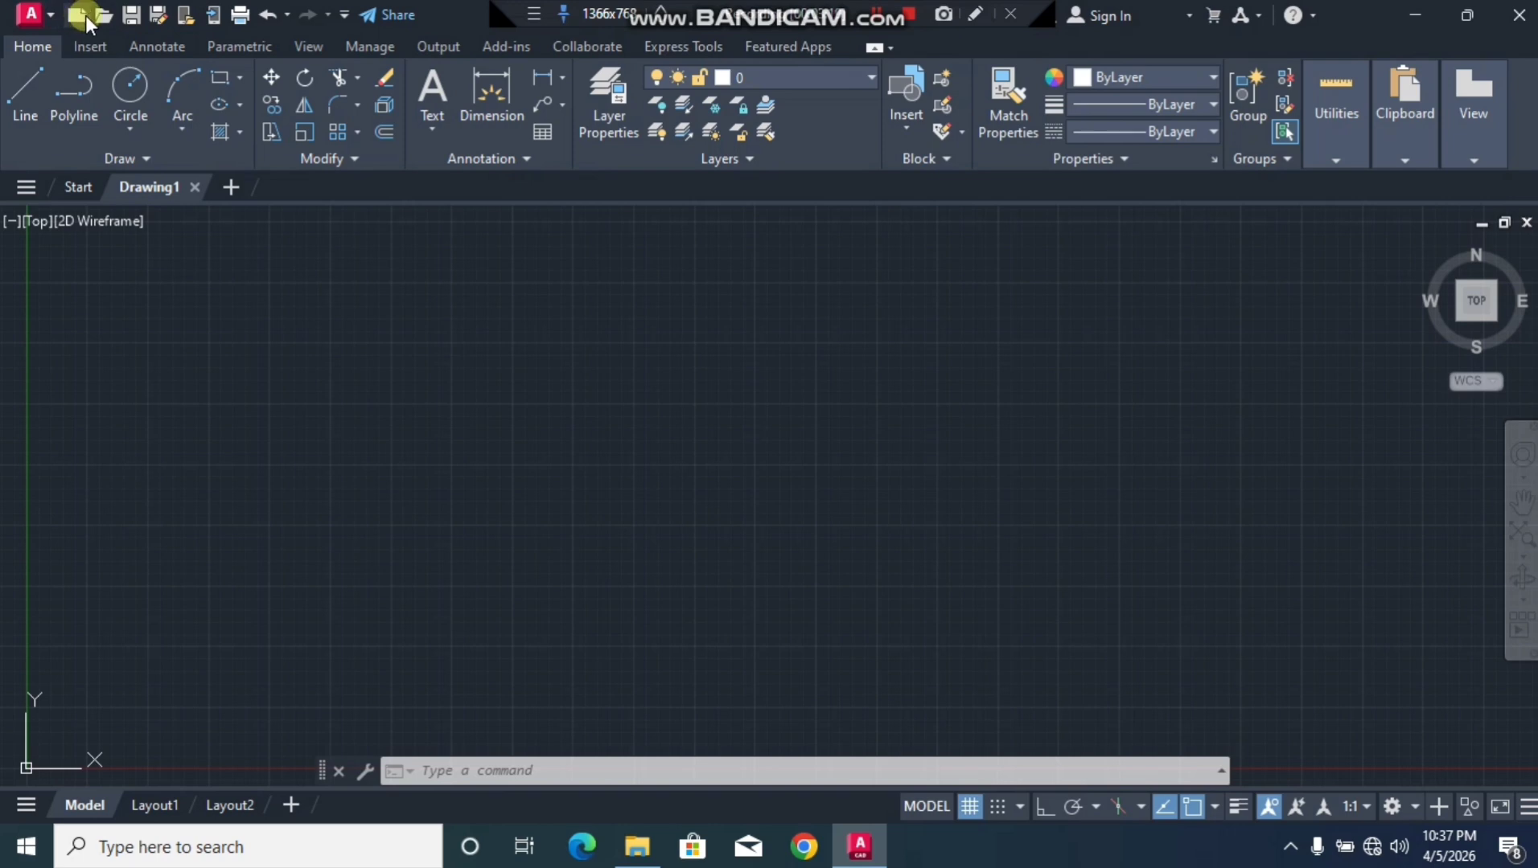
left_click(49, 15)
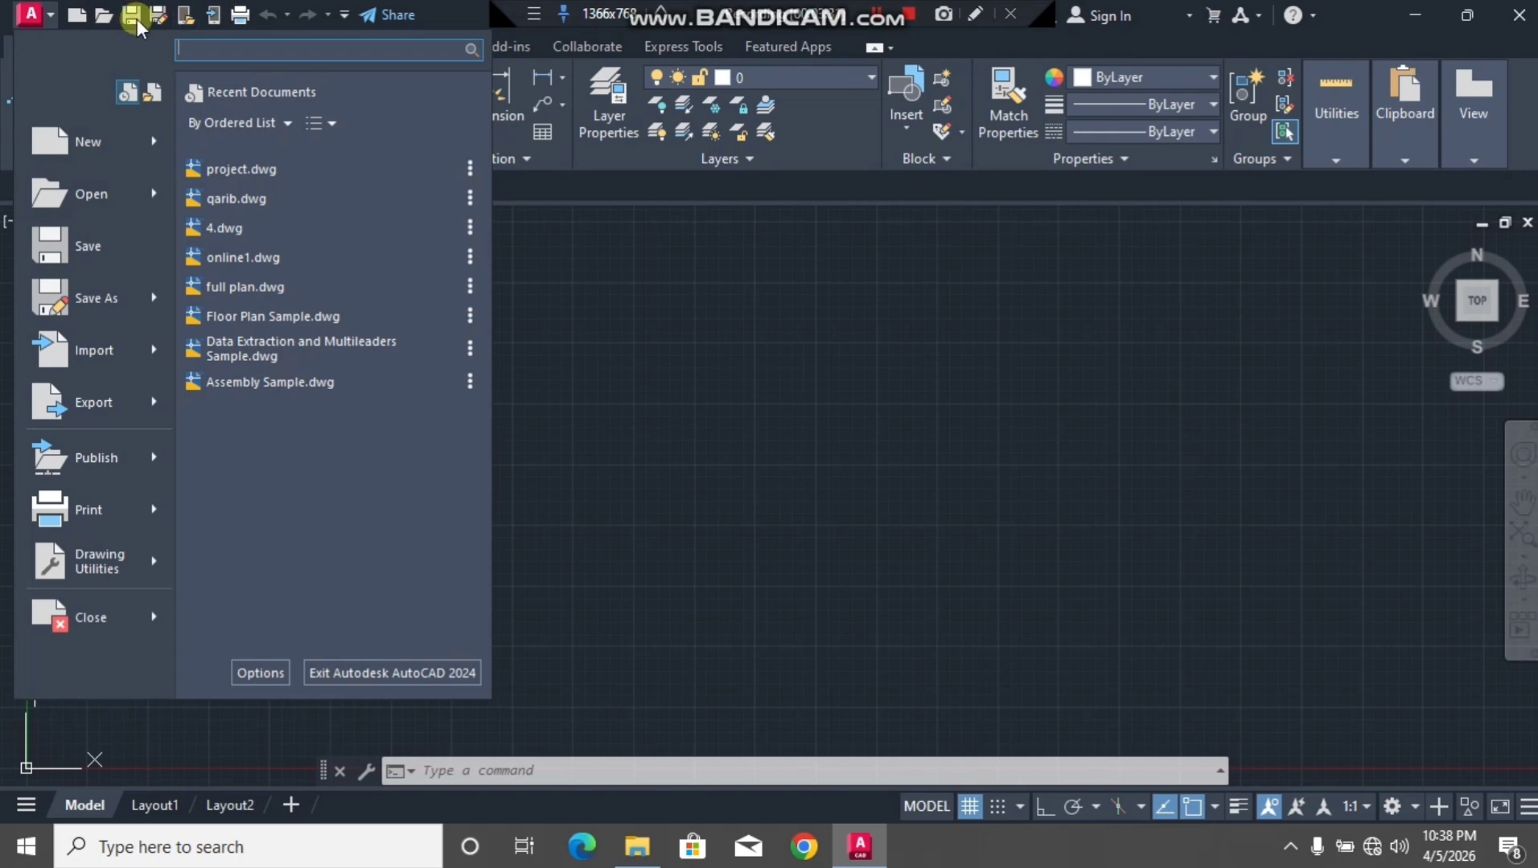
left_click(603, 325)
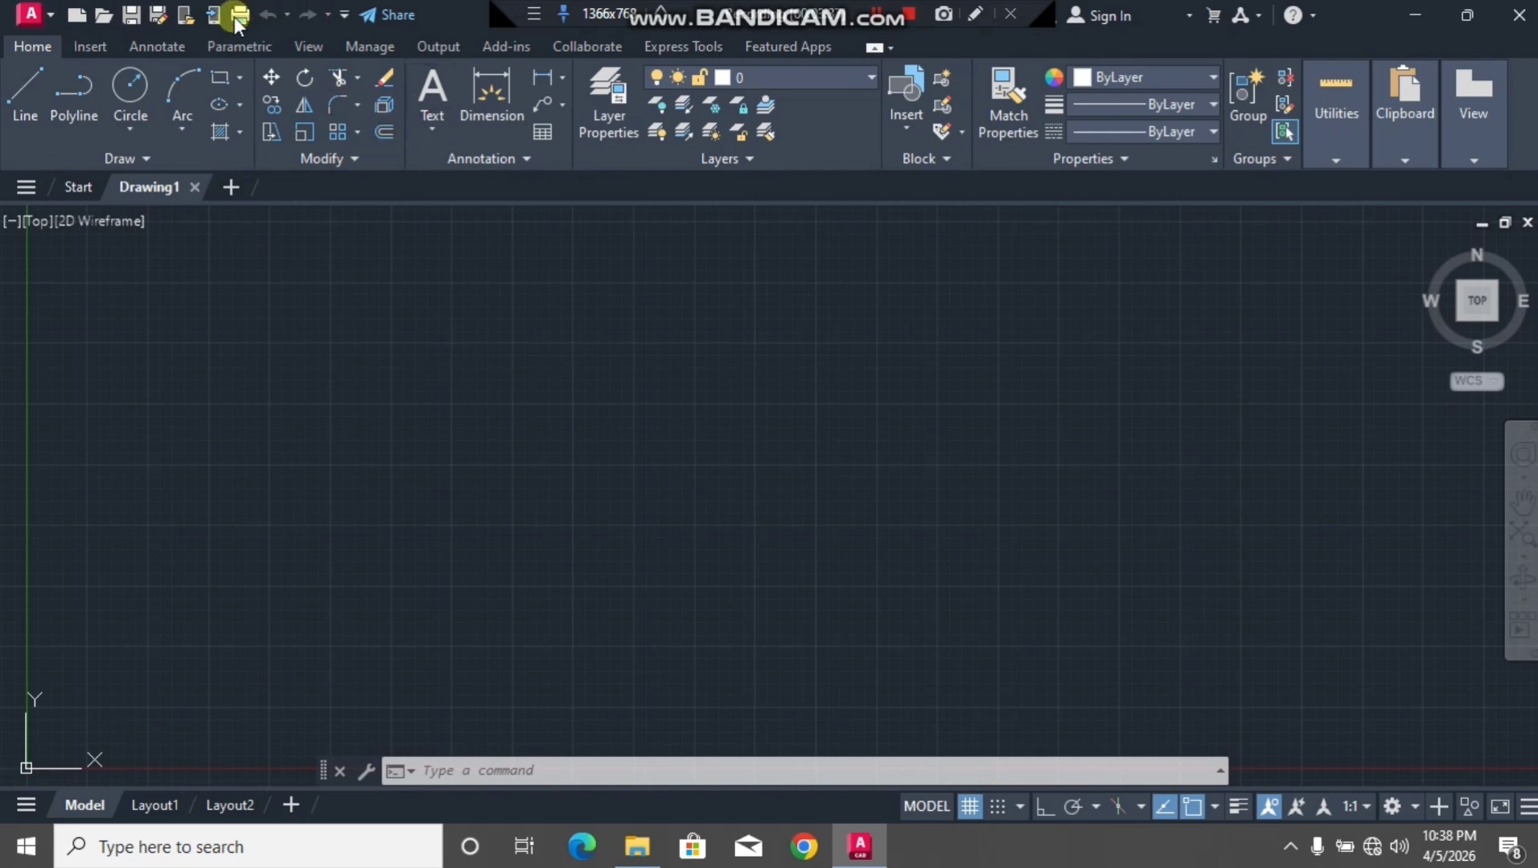
left_click(506, 46)
left_click(176, 52)
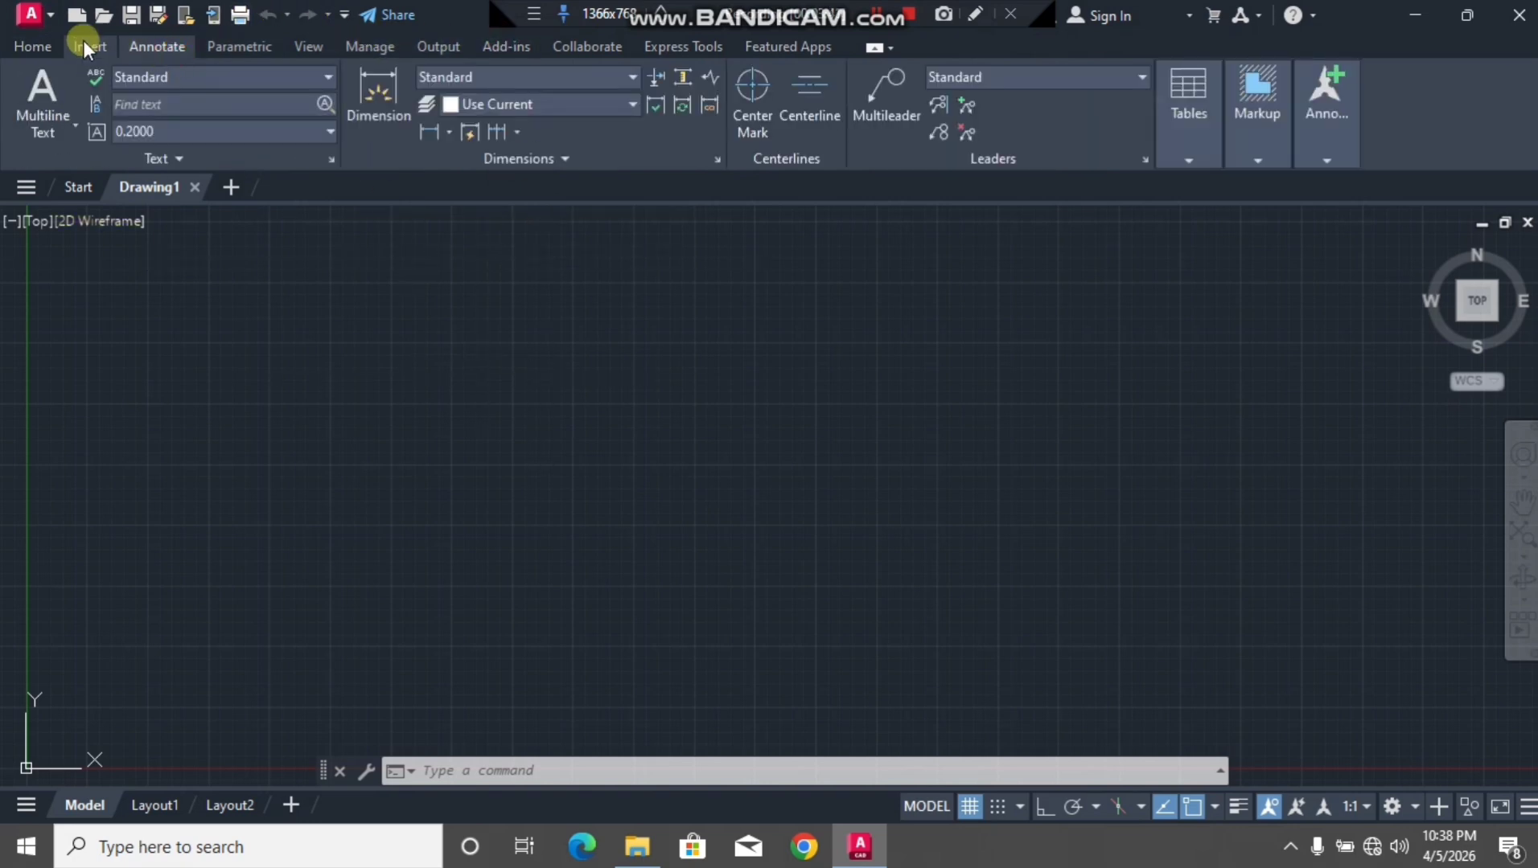
left_click(86, 42)
left_click(44, 42)
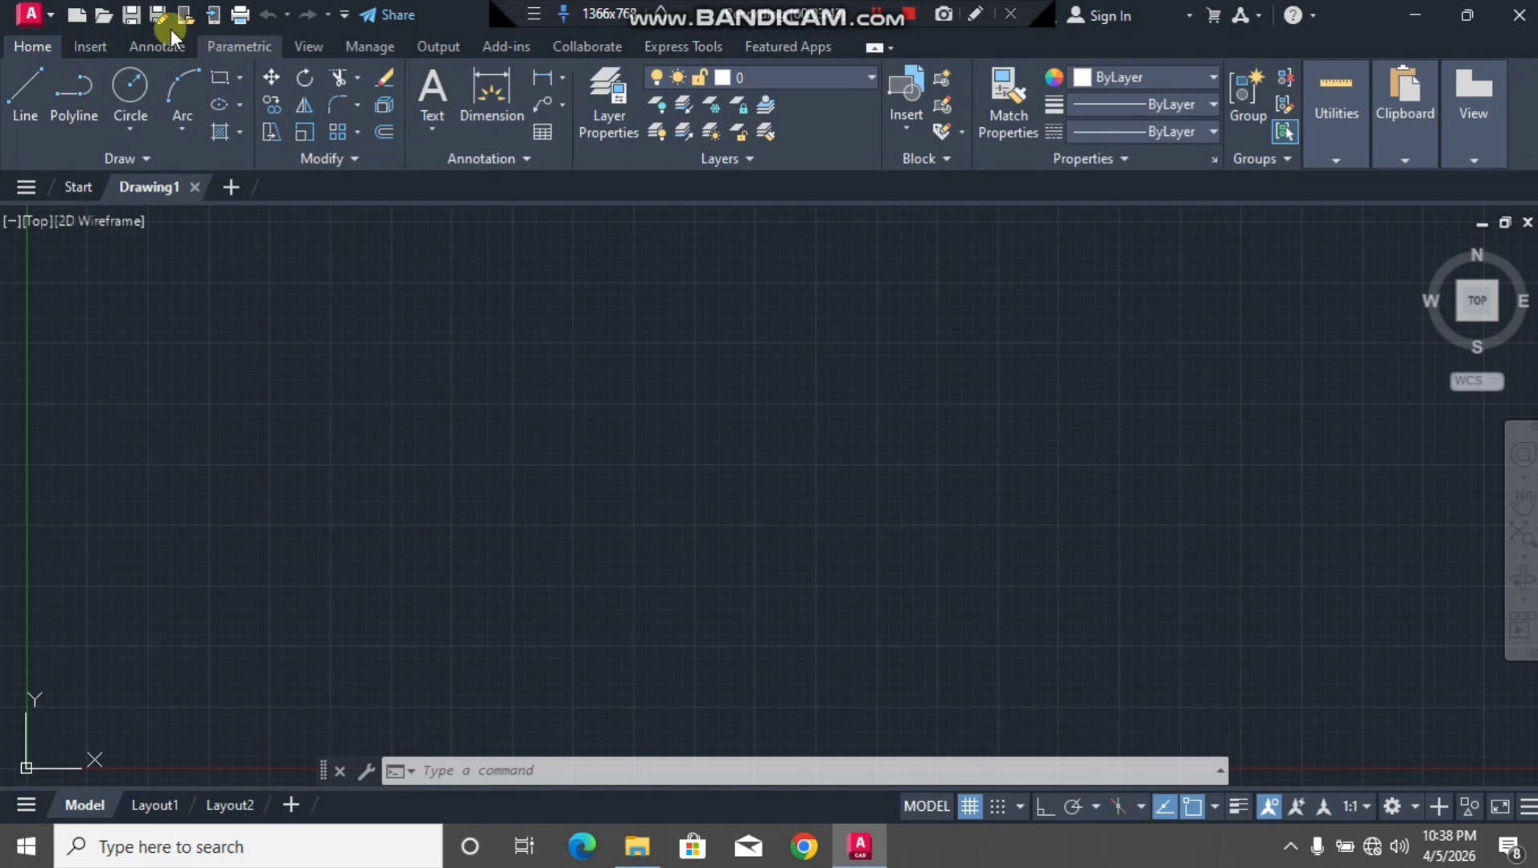
left_click(341, 47)
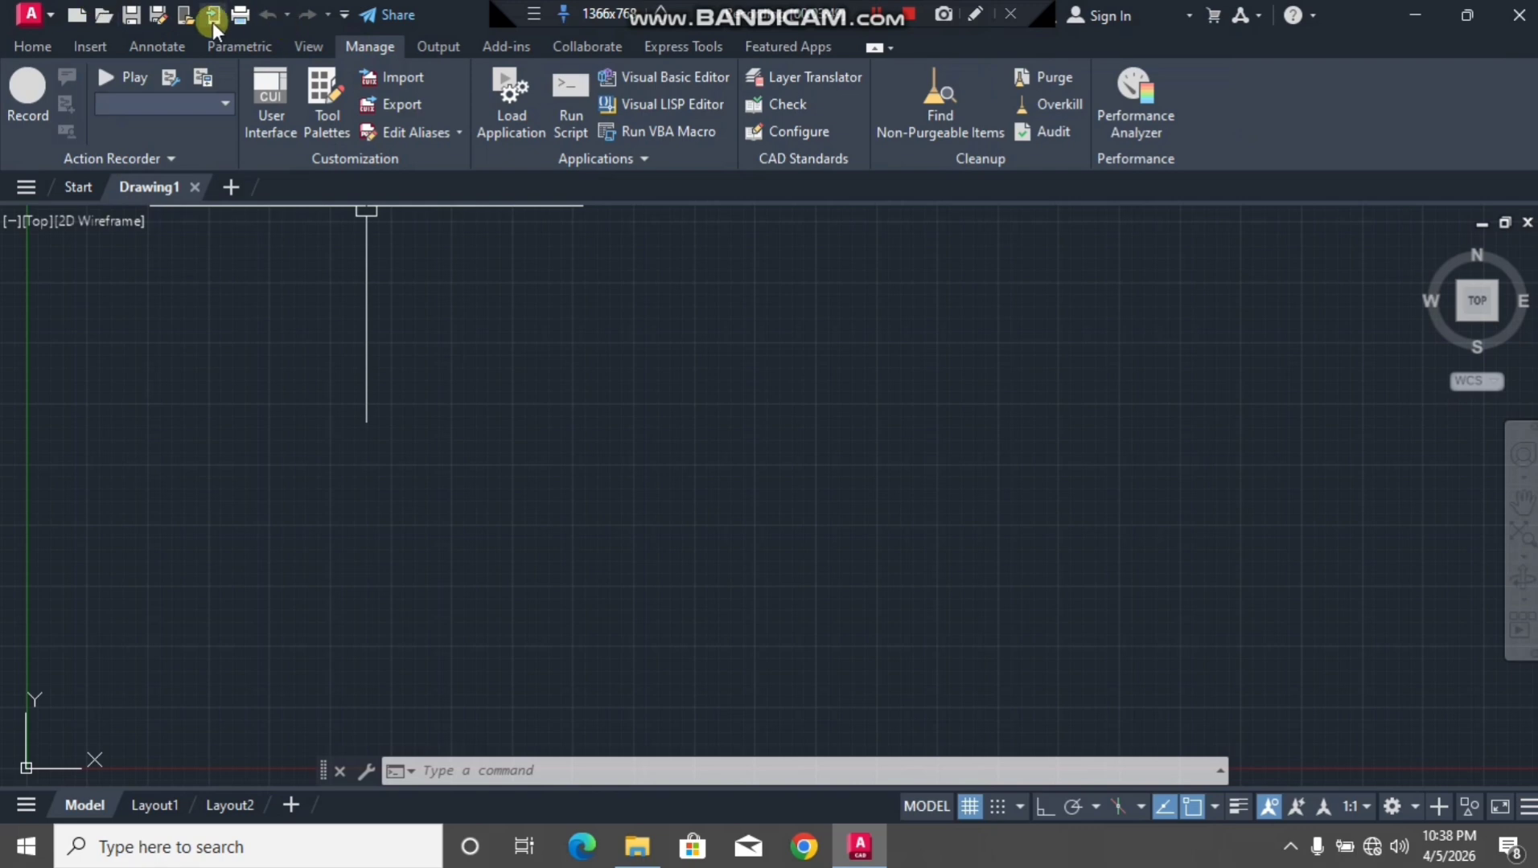
left_click(40, 45)
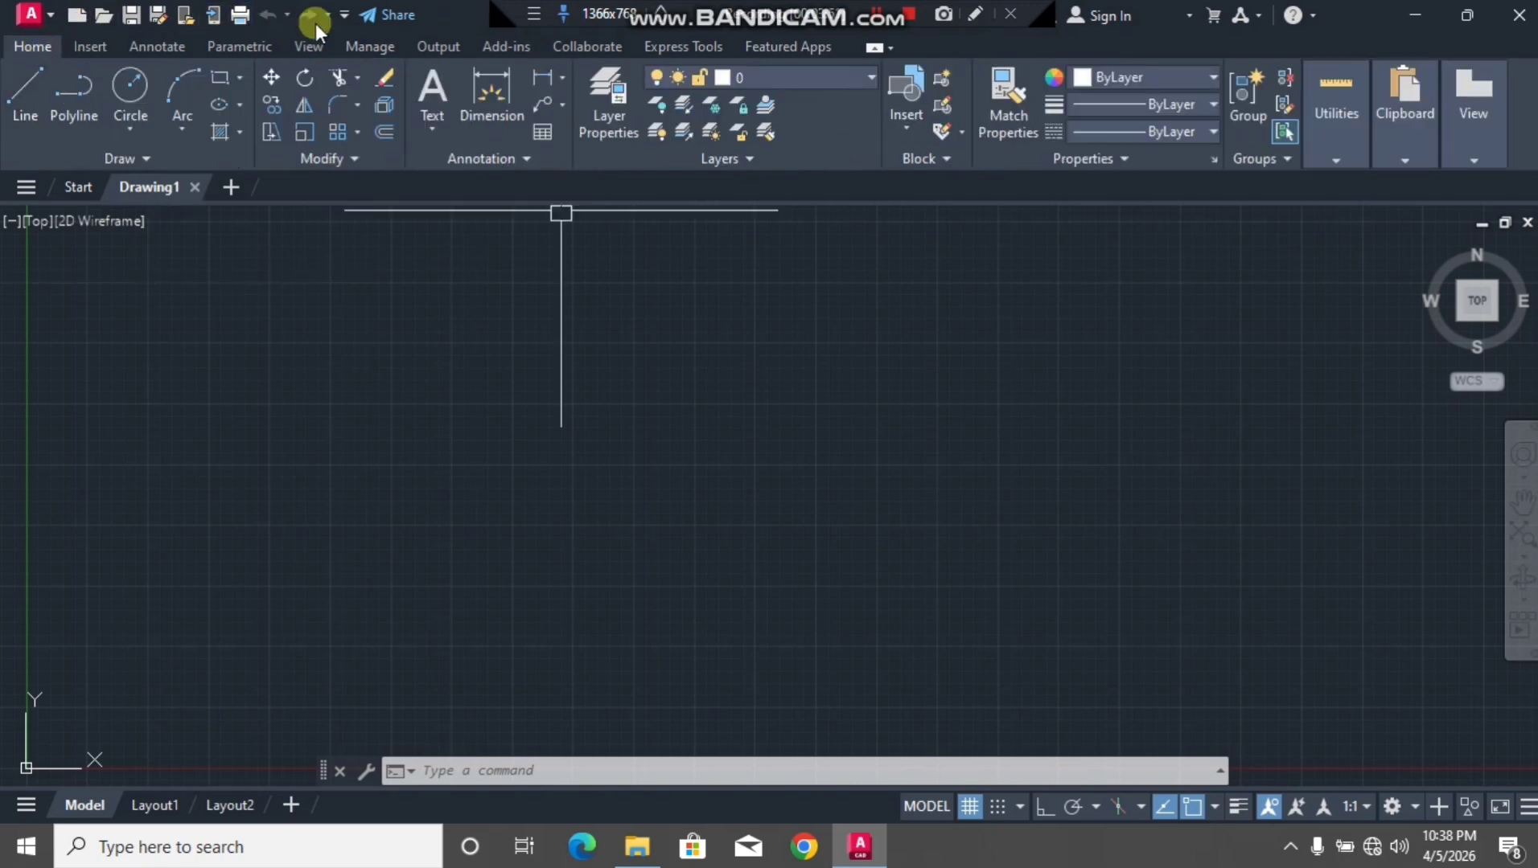
Add the Circle tool to the Quick Access Toolbar.
right_click(133, 106)
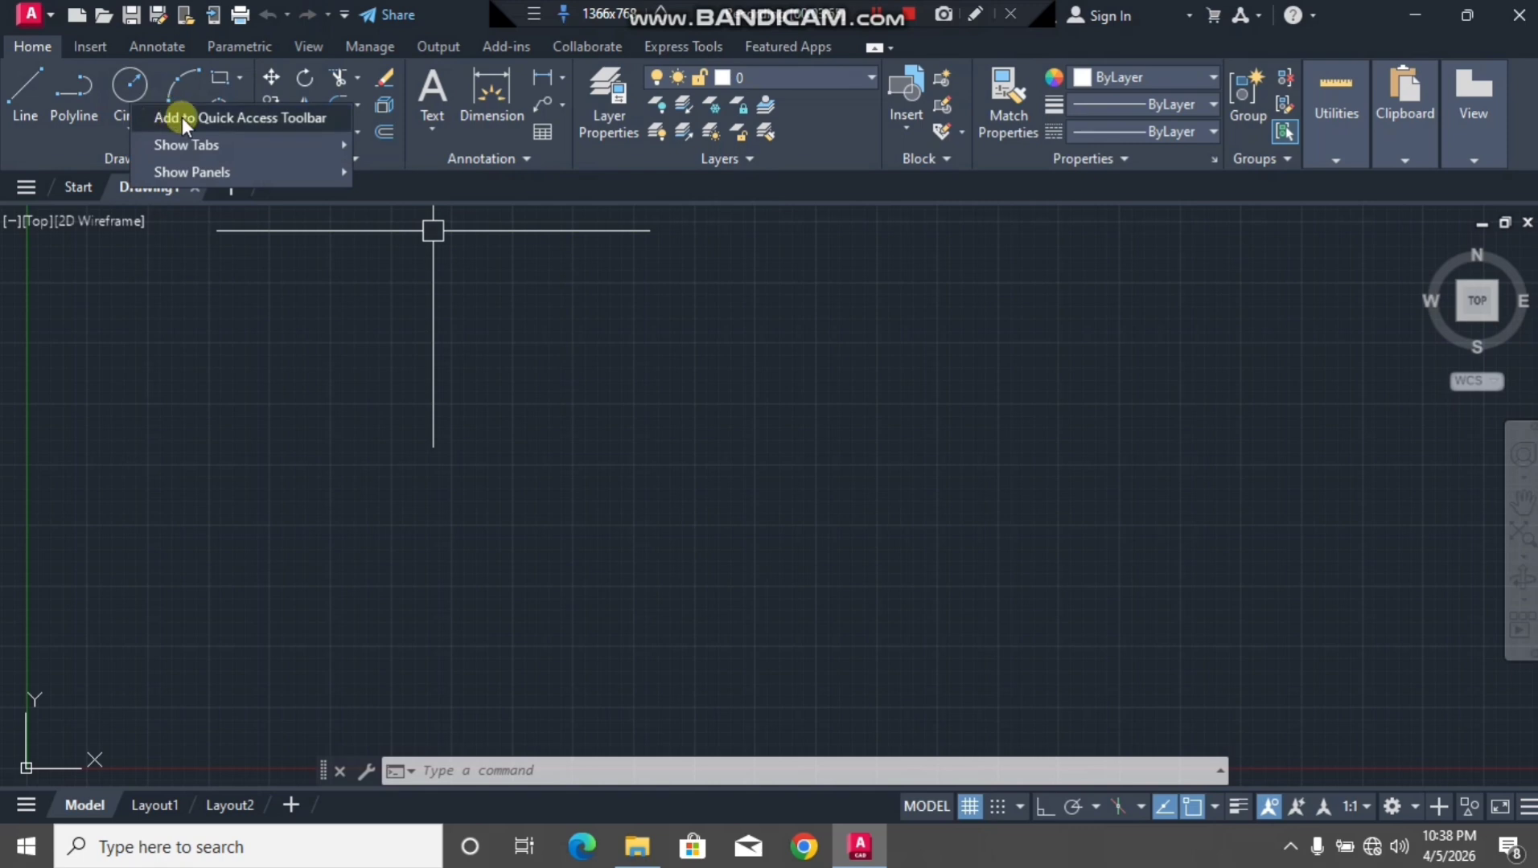
left_click(200, 120)
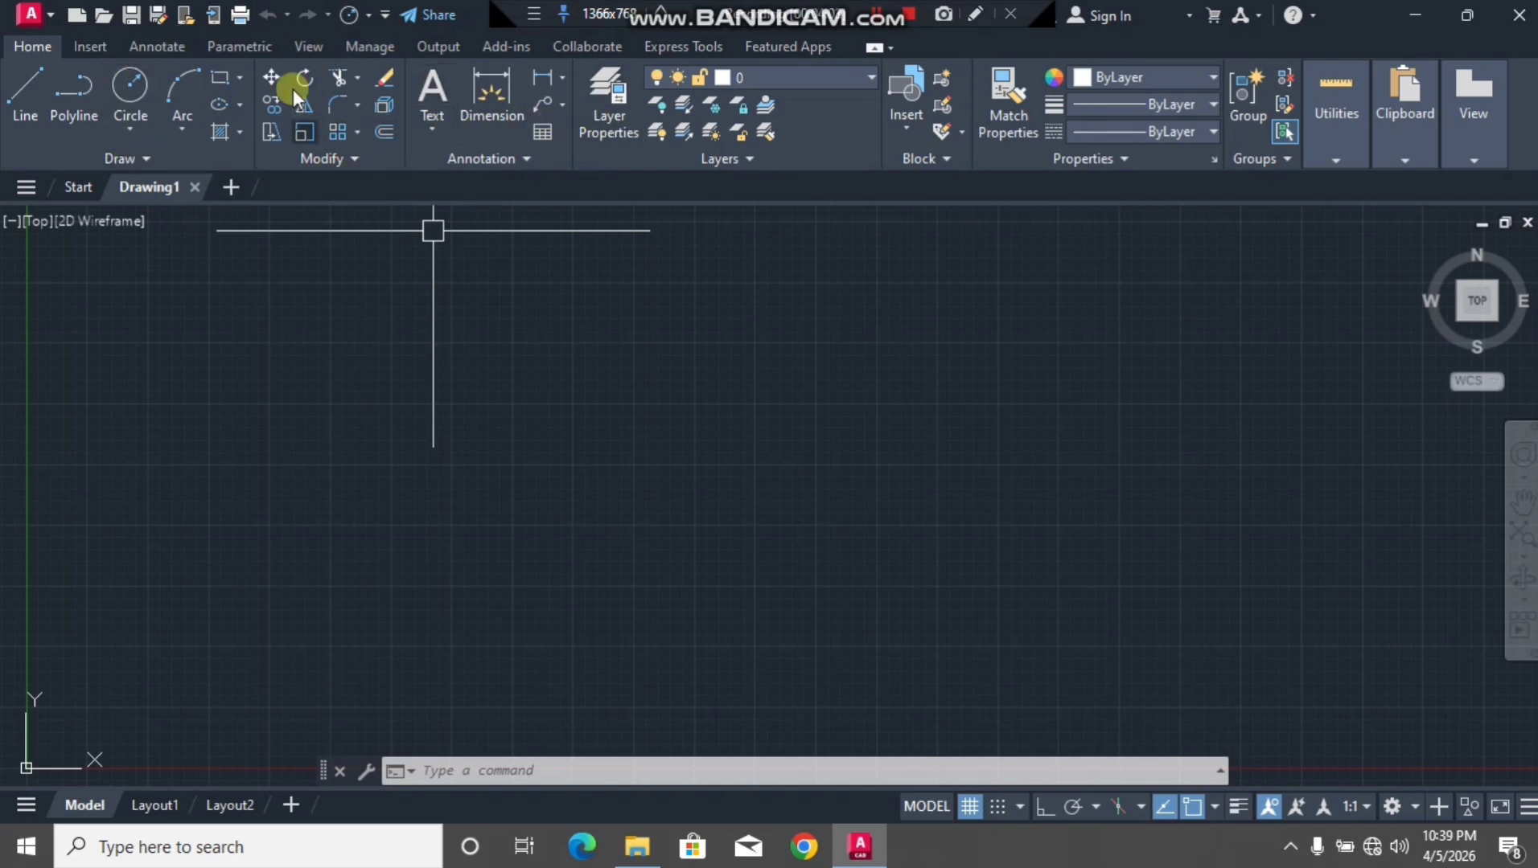
Browse the full list of commands that can be added to the Quick Access Toolbar, leaving the customization unchanged.
left_click(388, 16)
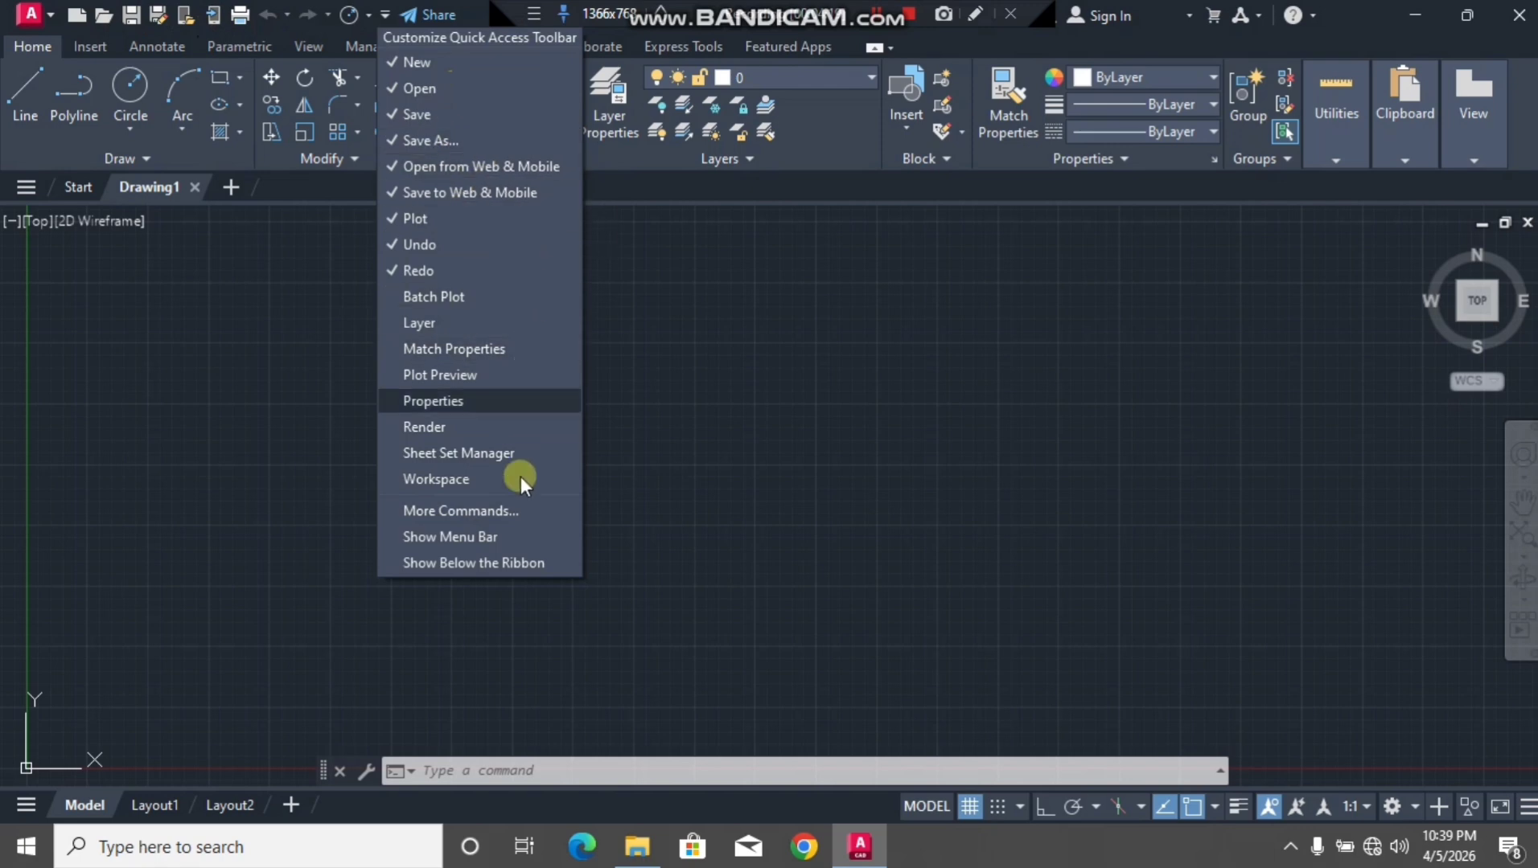
left_click(452, 515)
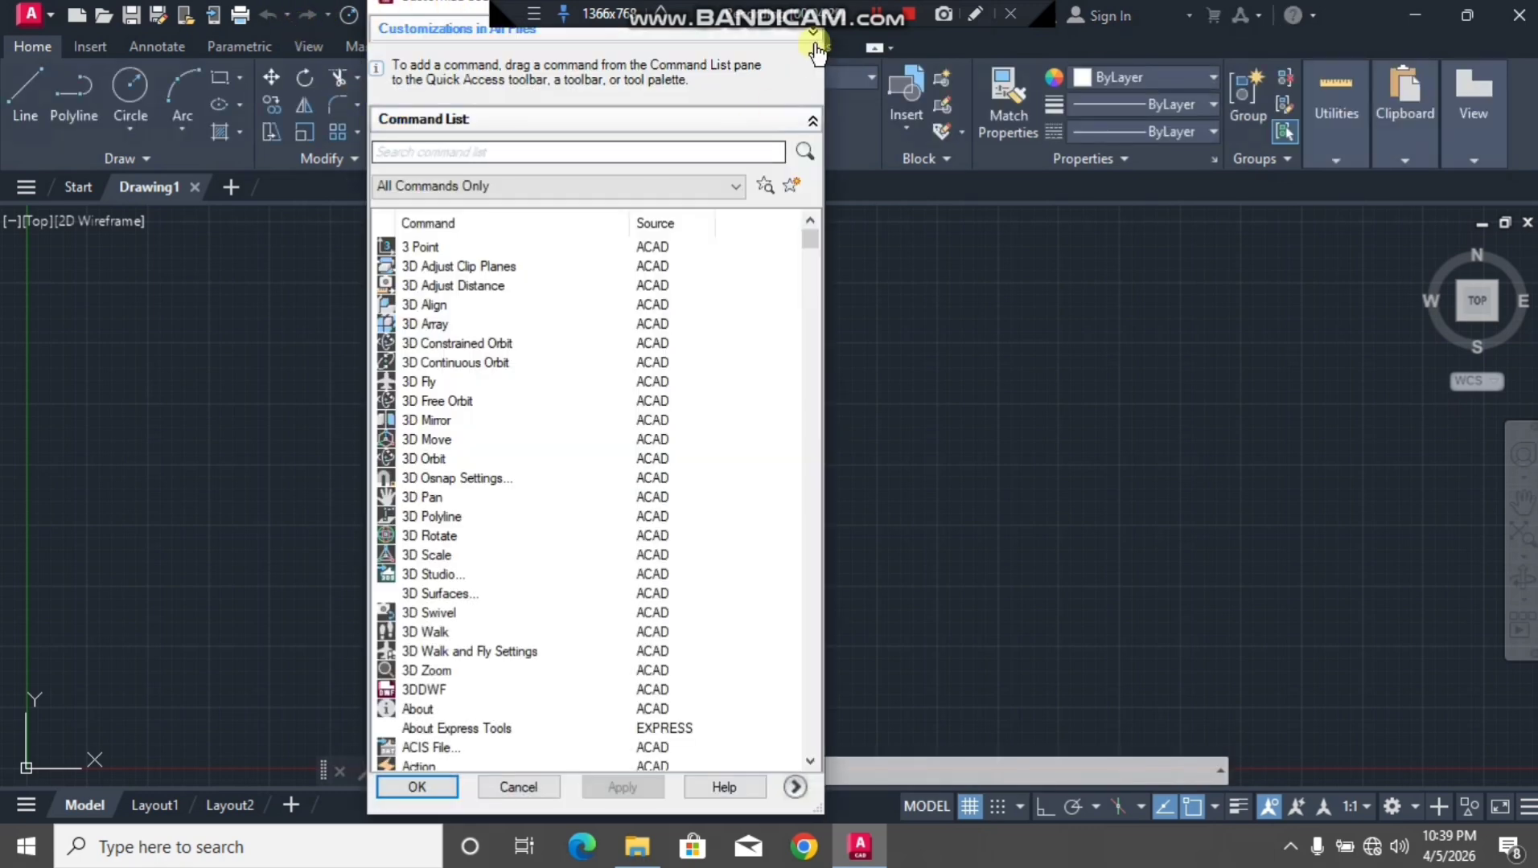
scroll(439, 528, "down", 9)
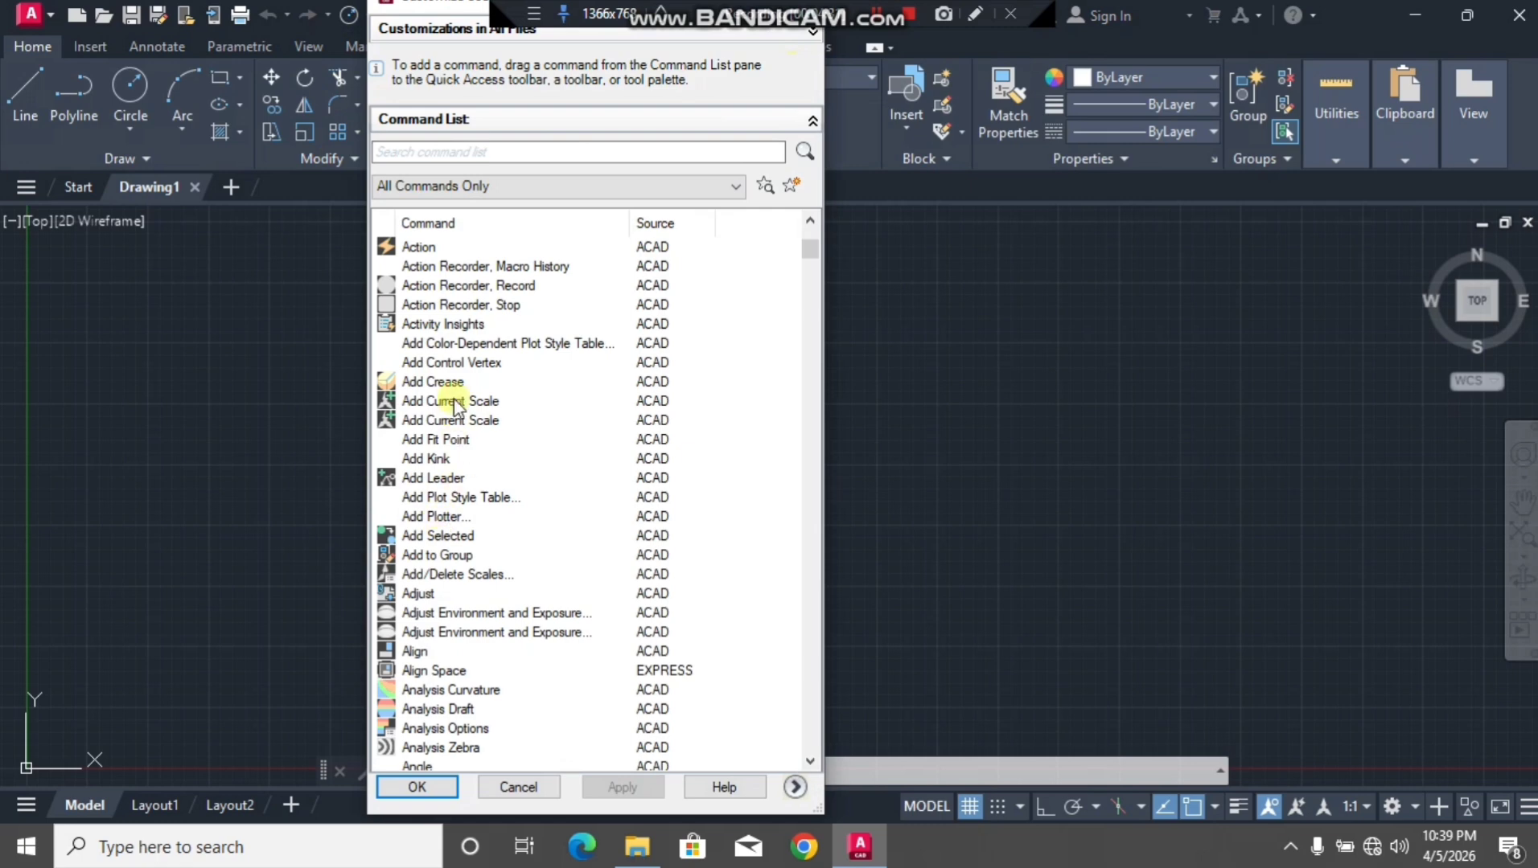
left_click(449, 420)
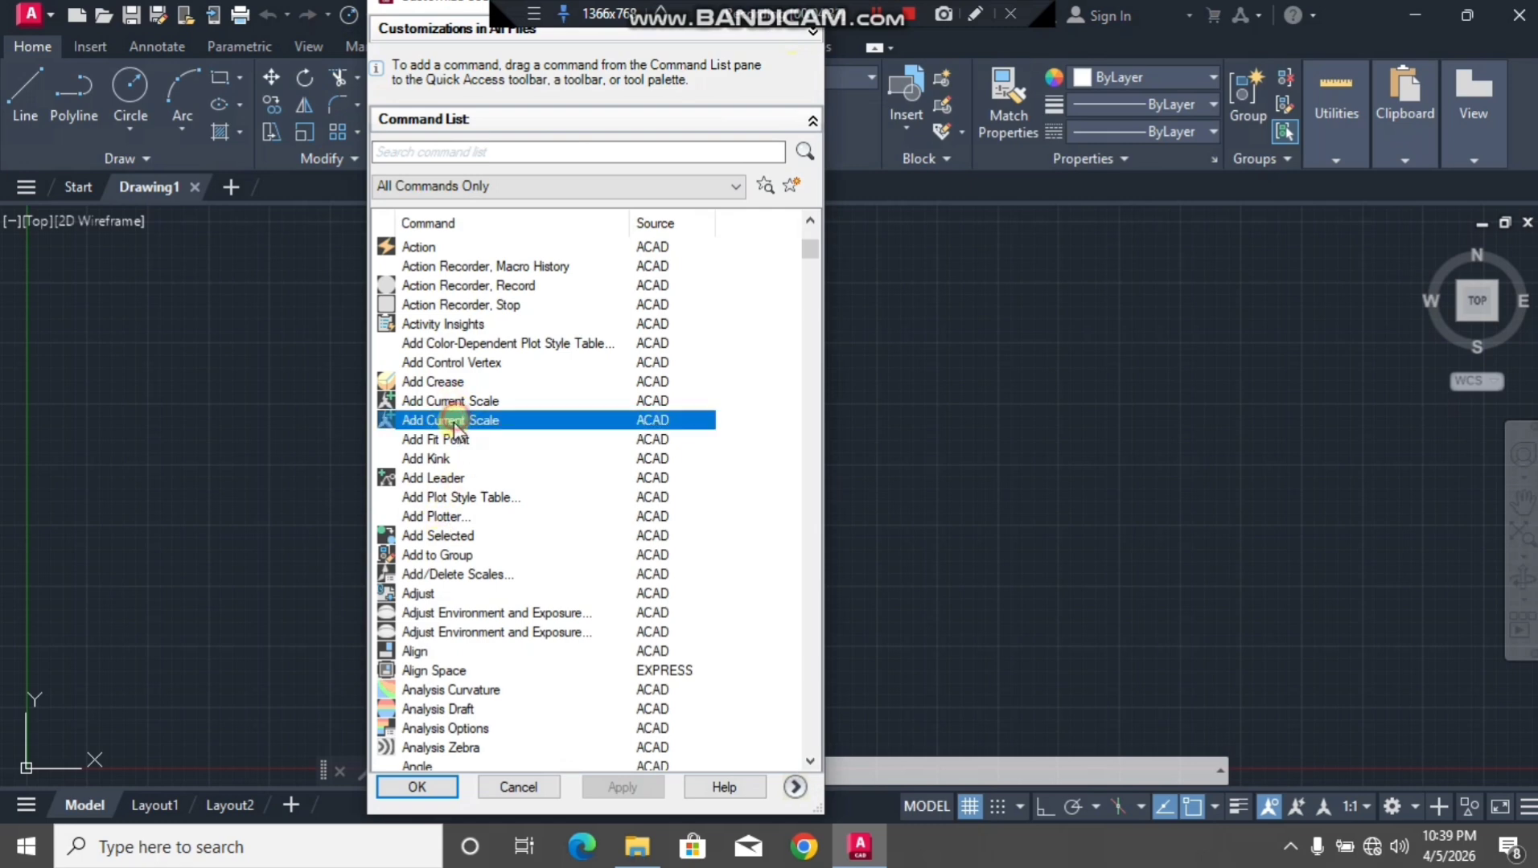
left_click(504, 788)
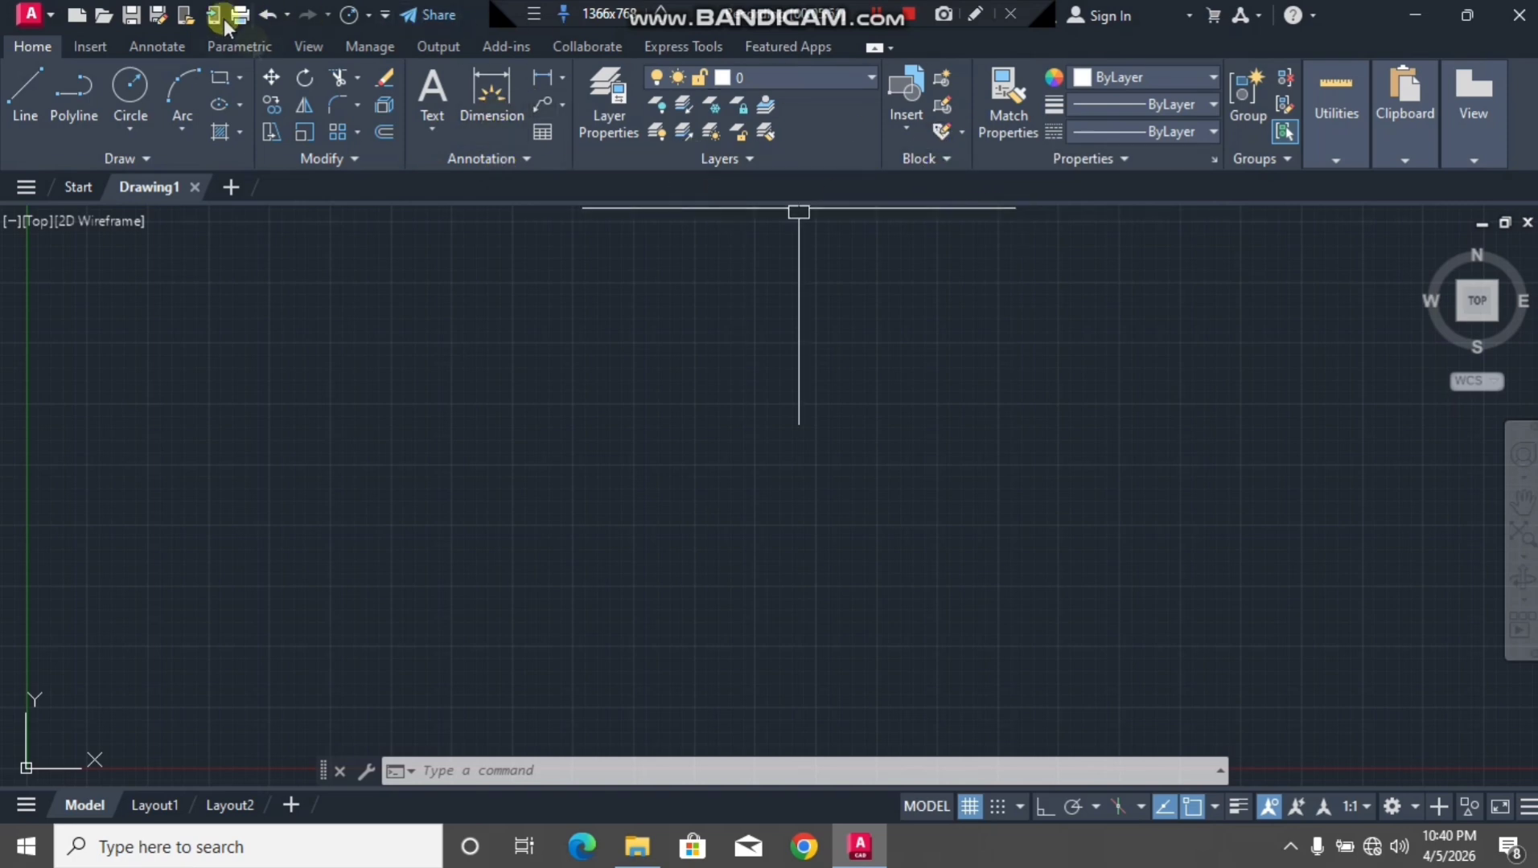
Create two new blank drawings alongside Drawing1.
left_click(100, 43)
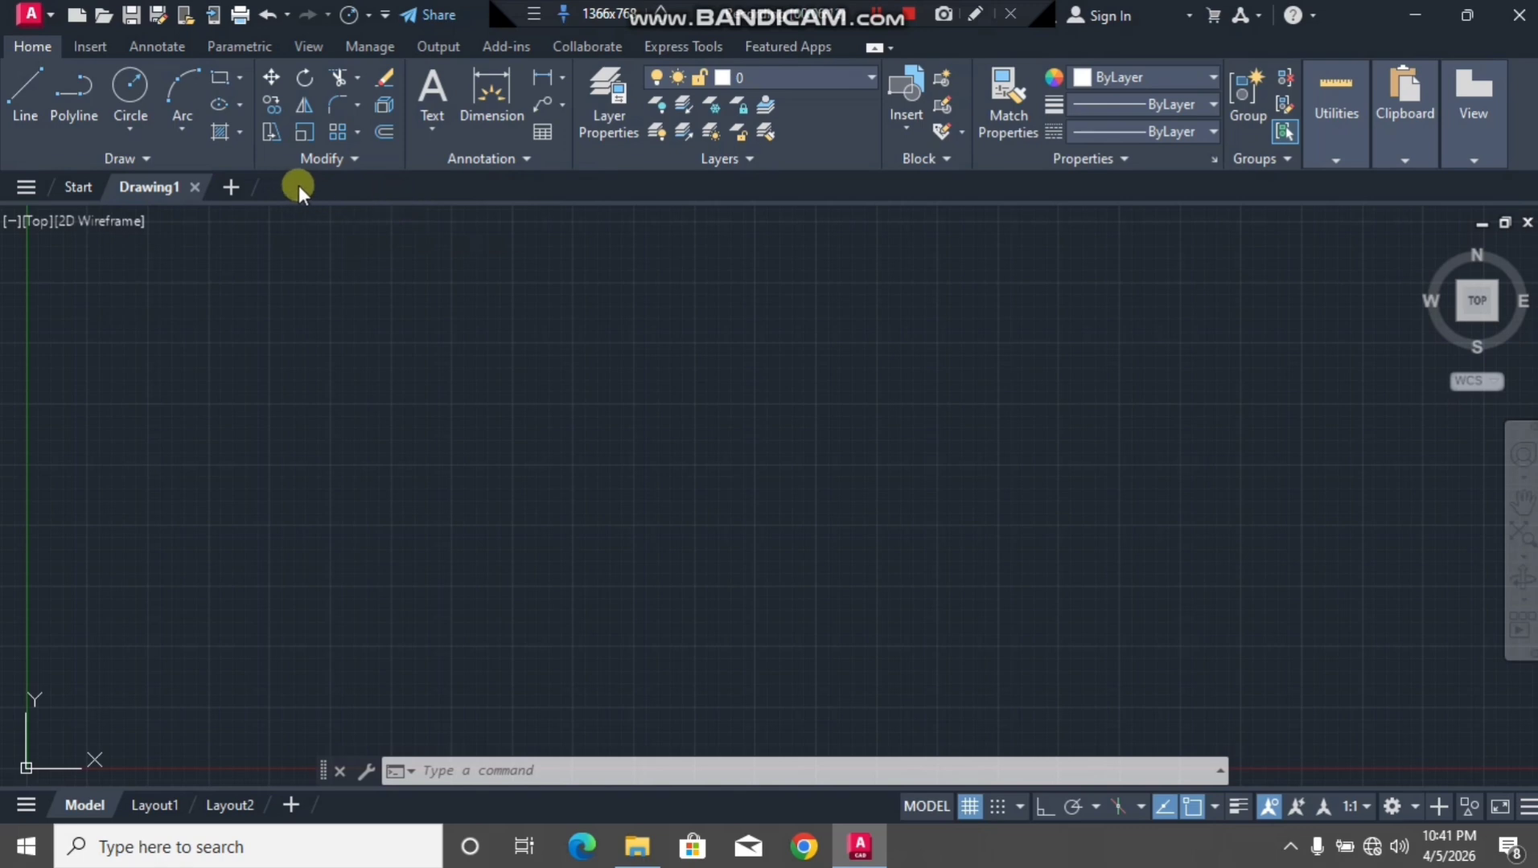
left_click(236, 190)
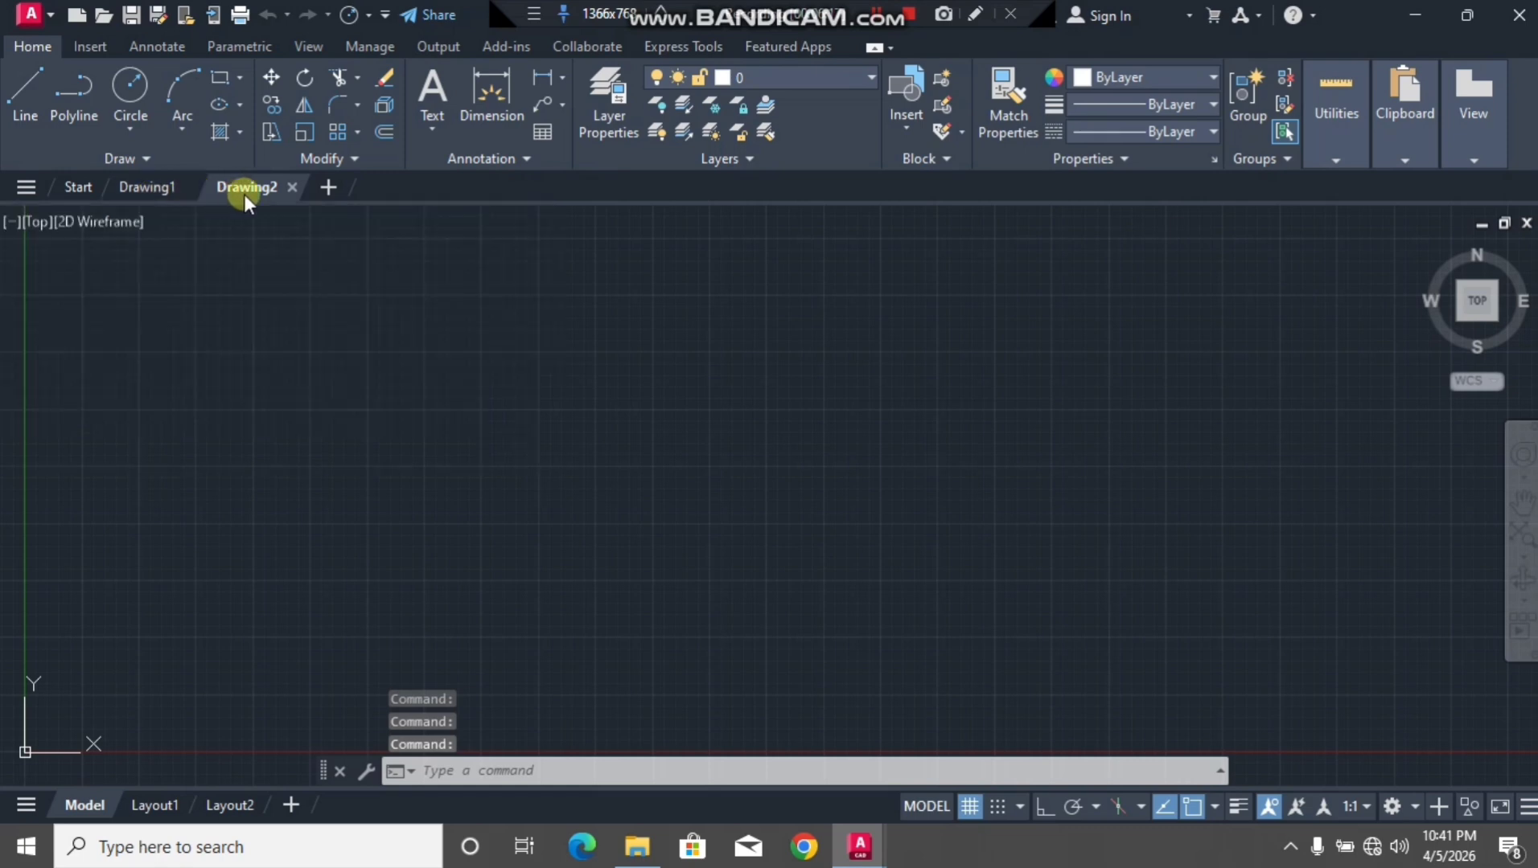
left_click(319, 190)
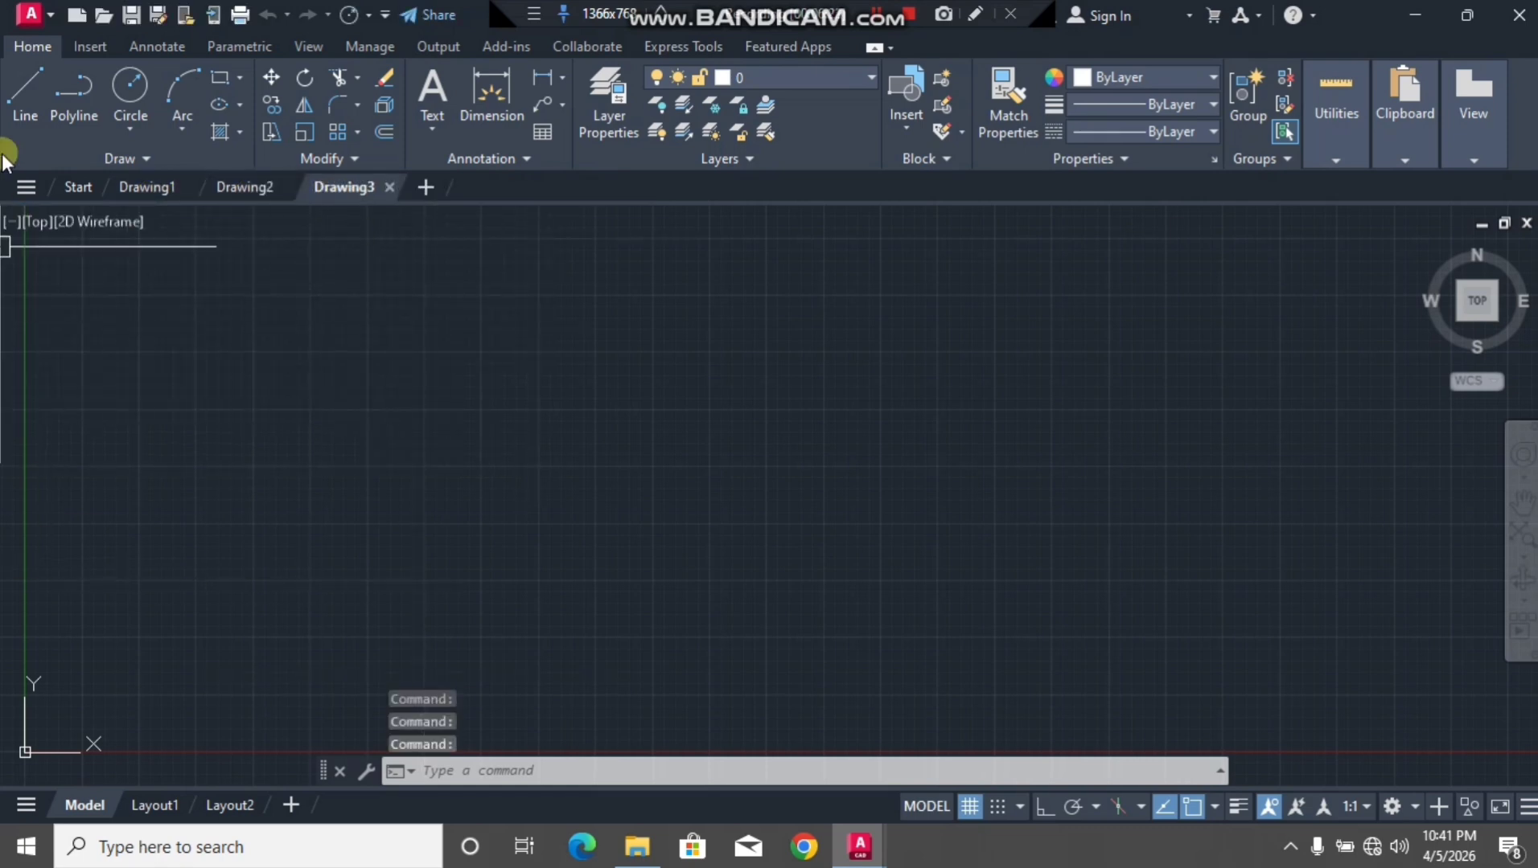
Draw a connected zigzag of five line segments in the Drawing3 model space.
left_click(18, 100)
left_click(209, 483)
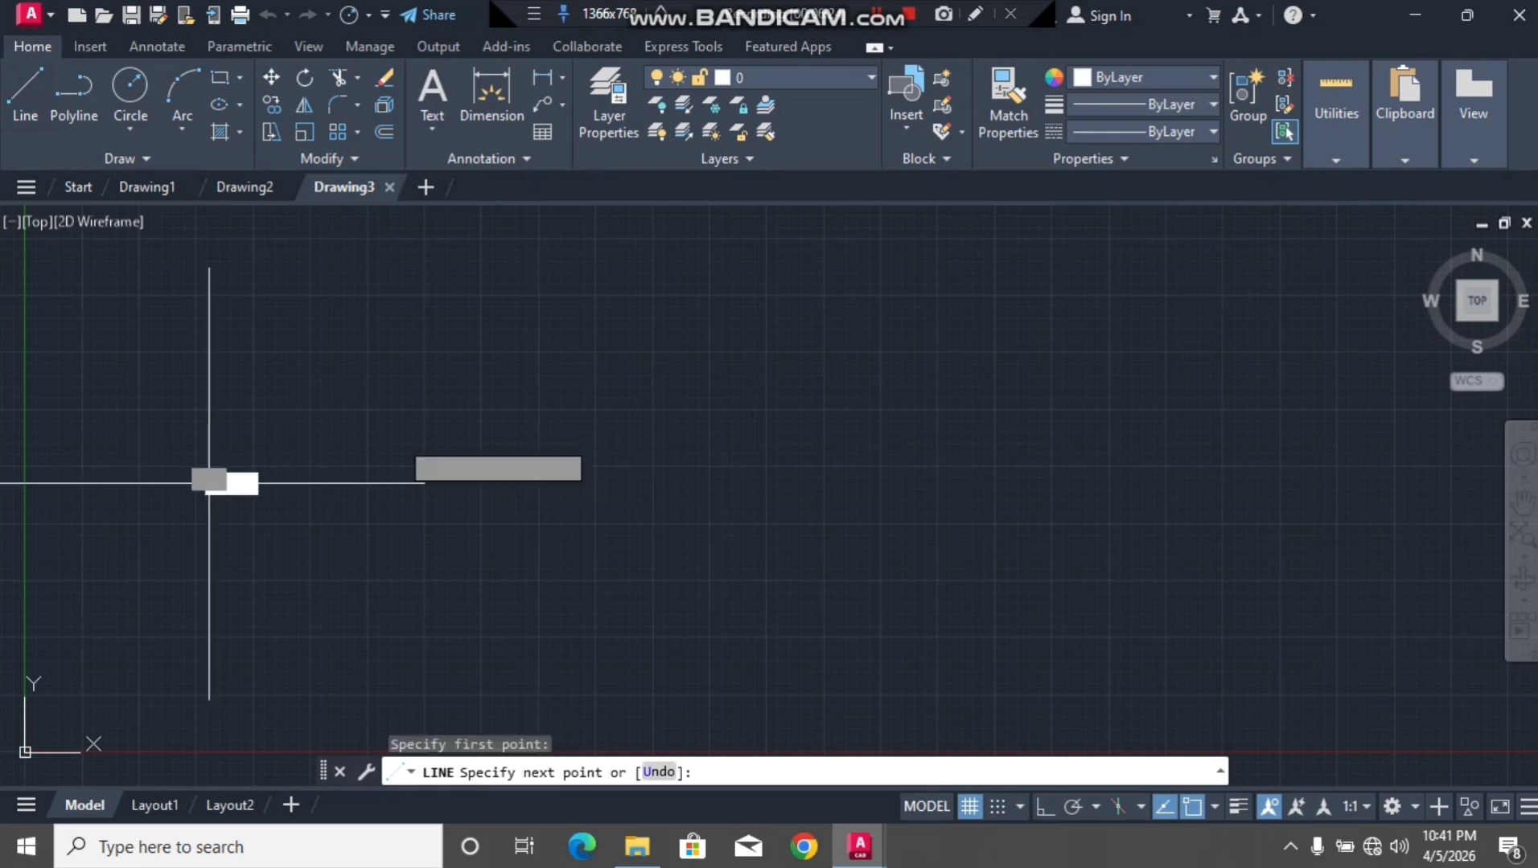
left_click(315, 347)
left_click(408, 460)
left_click(495, 515)
left_click(572, 417)
left_click(592, 515)
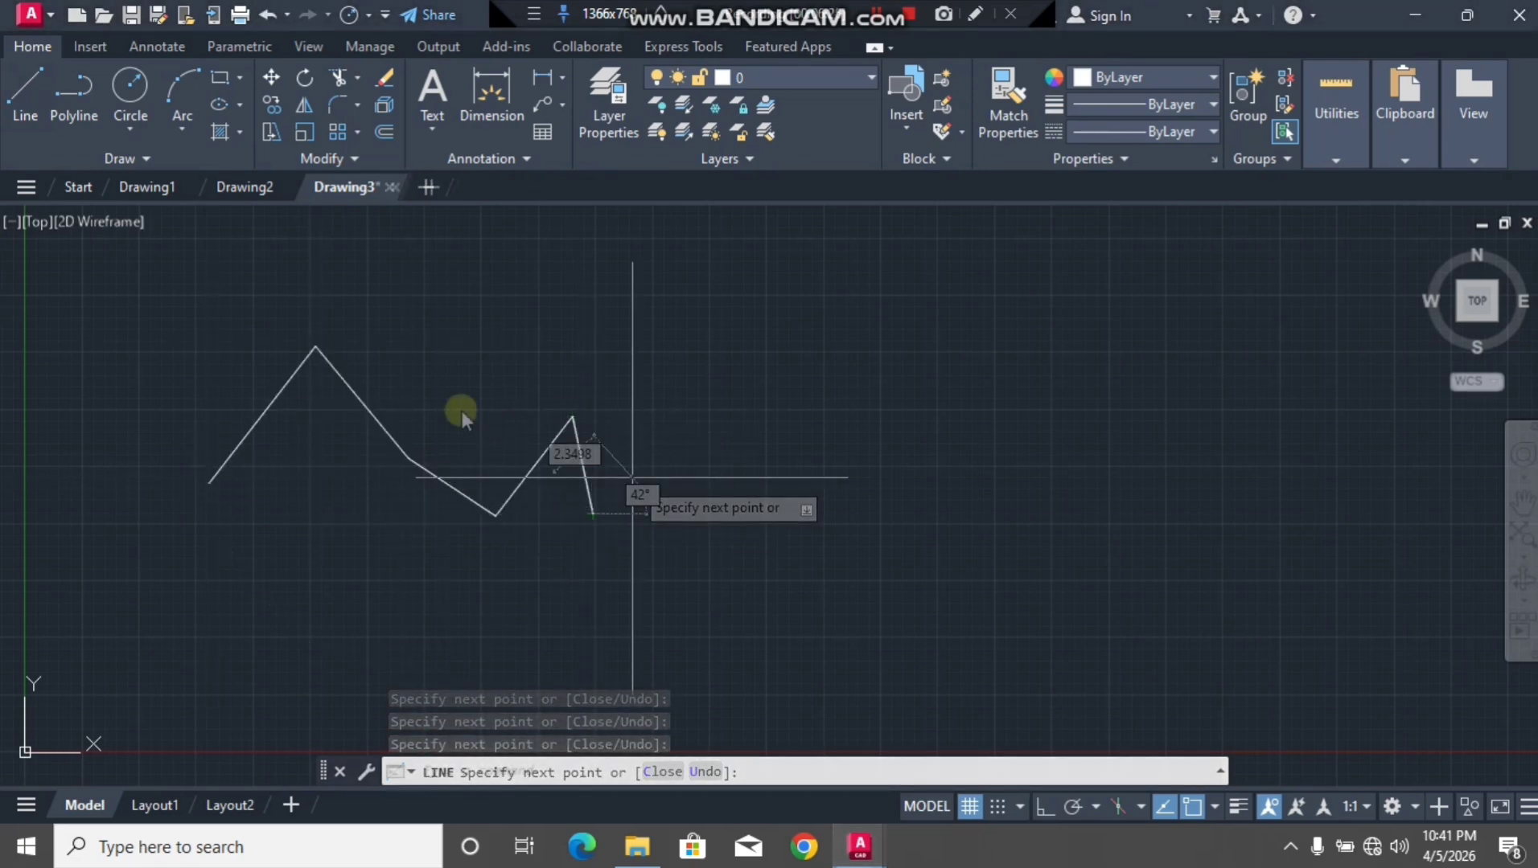
key("Return")
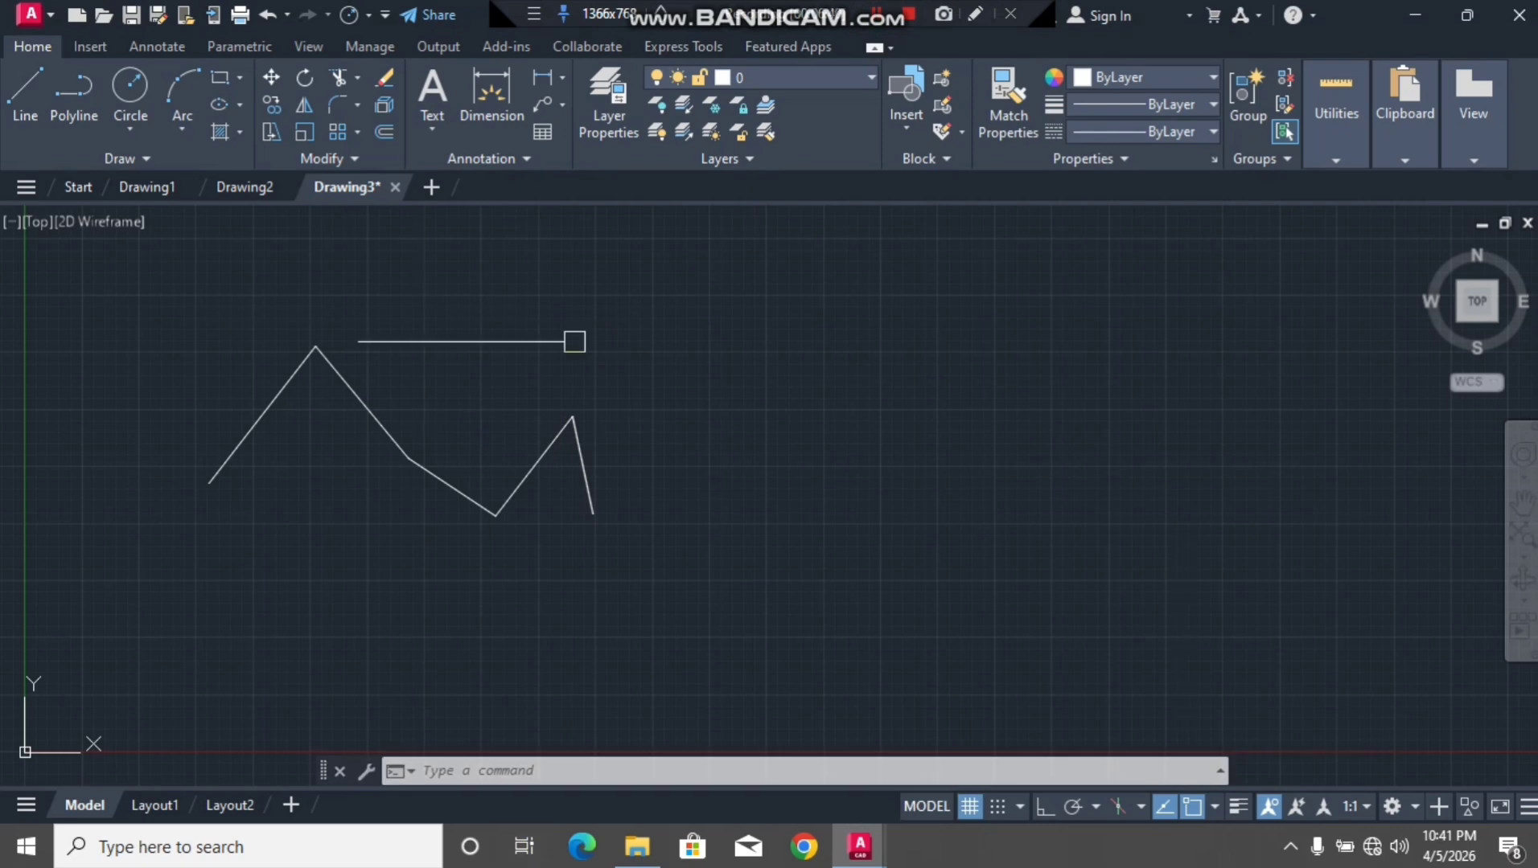
Return to Drawing1 by way of Drawing2 and orient its view to southwest isometric, and from there to the edge between Top and Left.
left_click(238, 190)
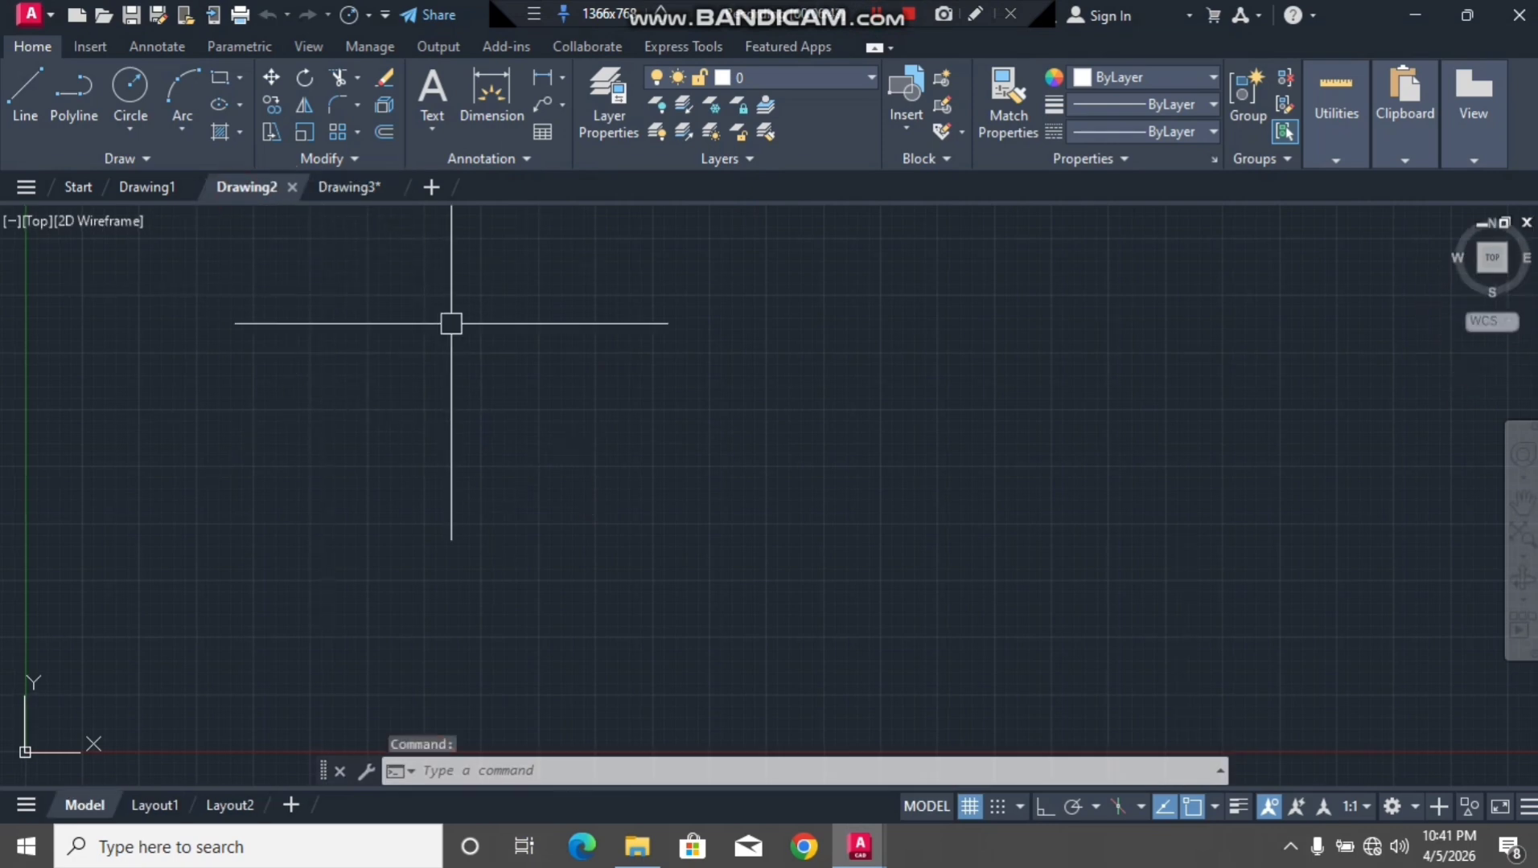
left_click(153, 199)
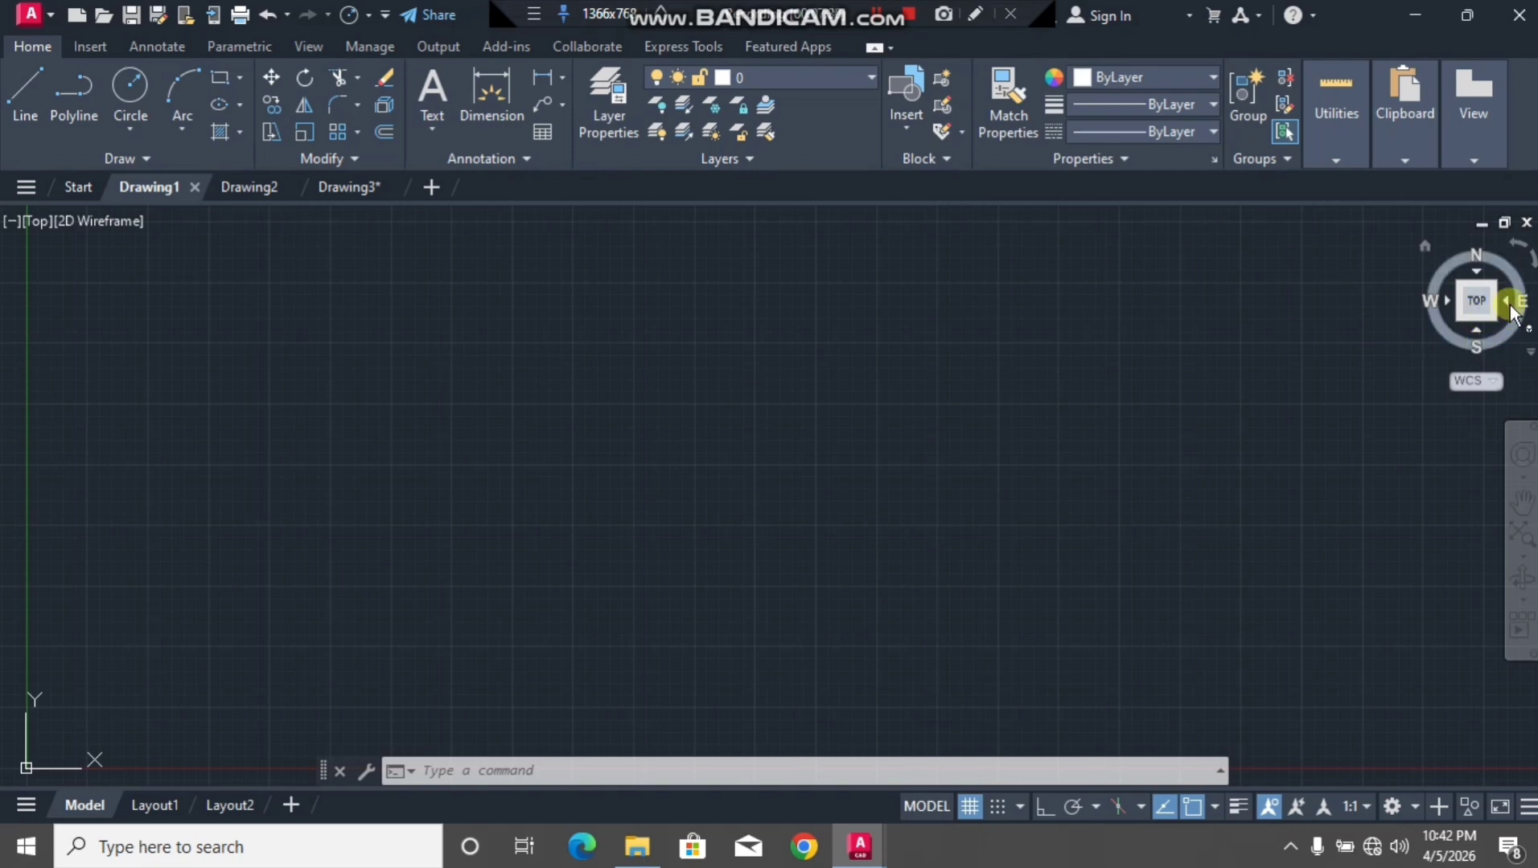
left_click(1458, 324)
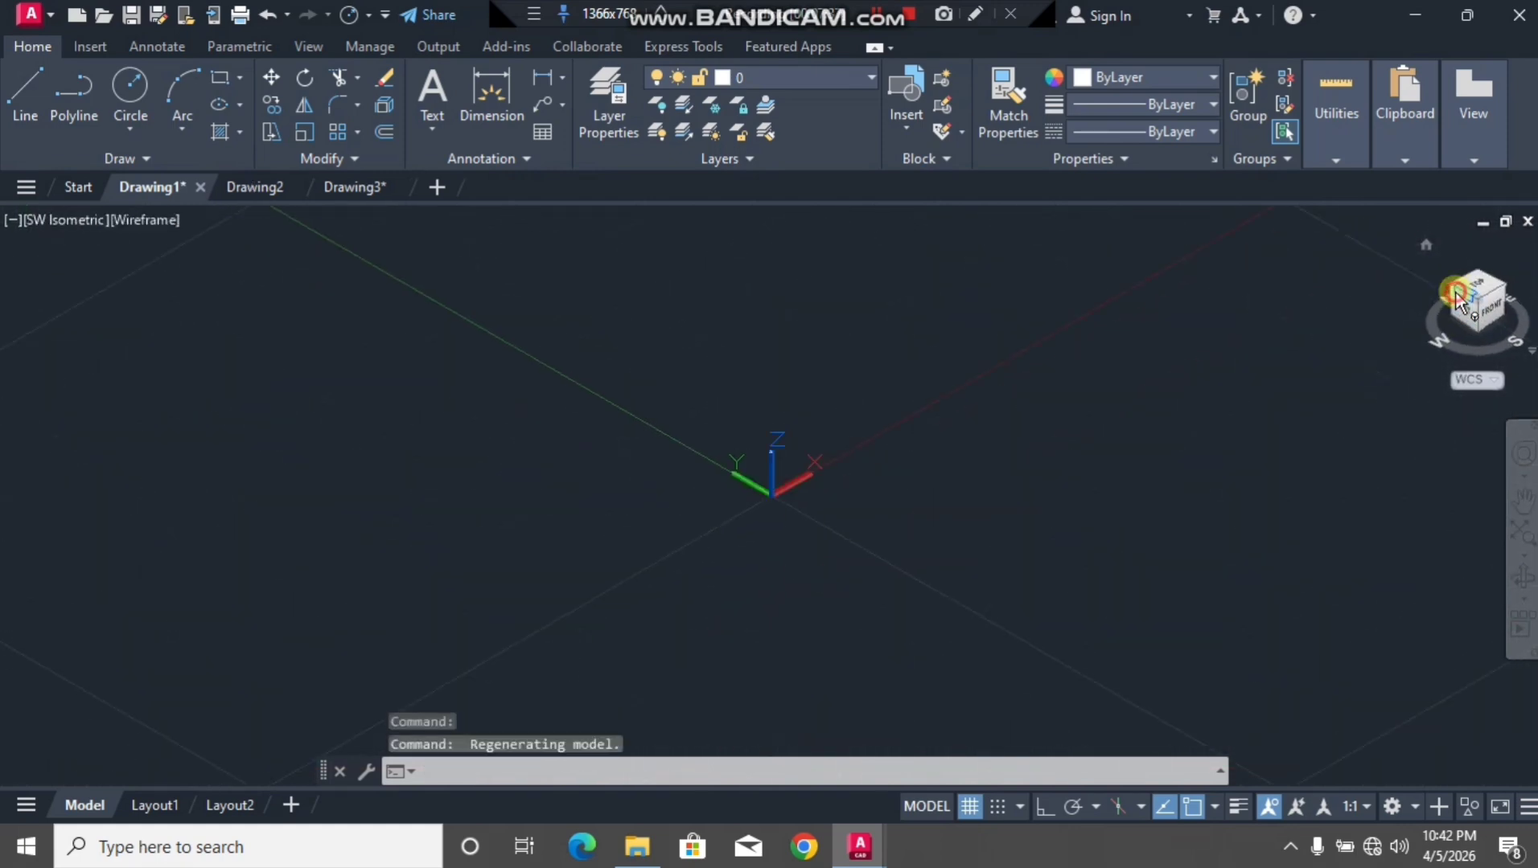
left_click(1457, 297)
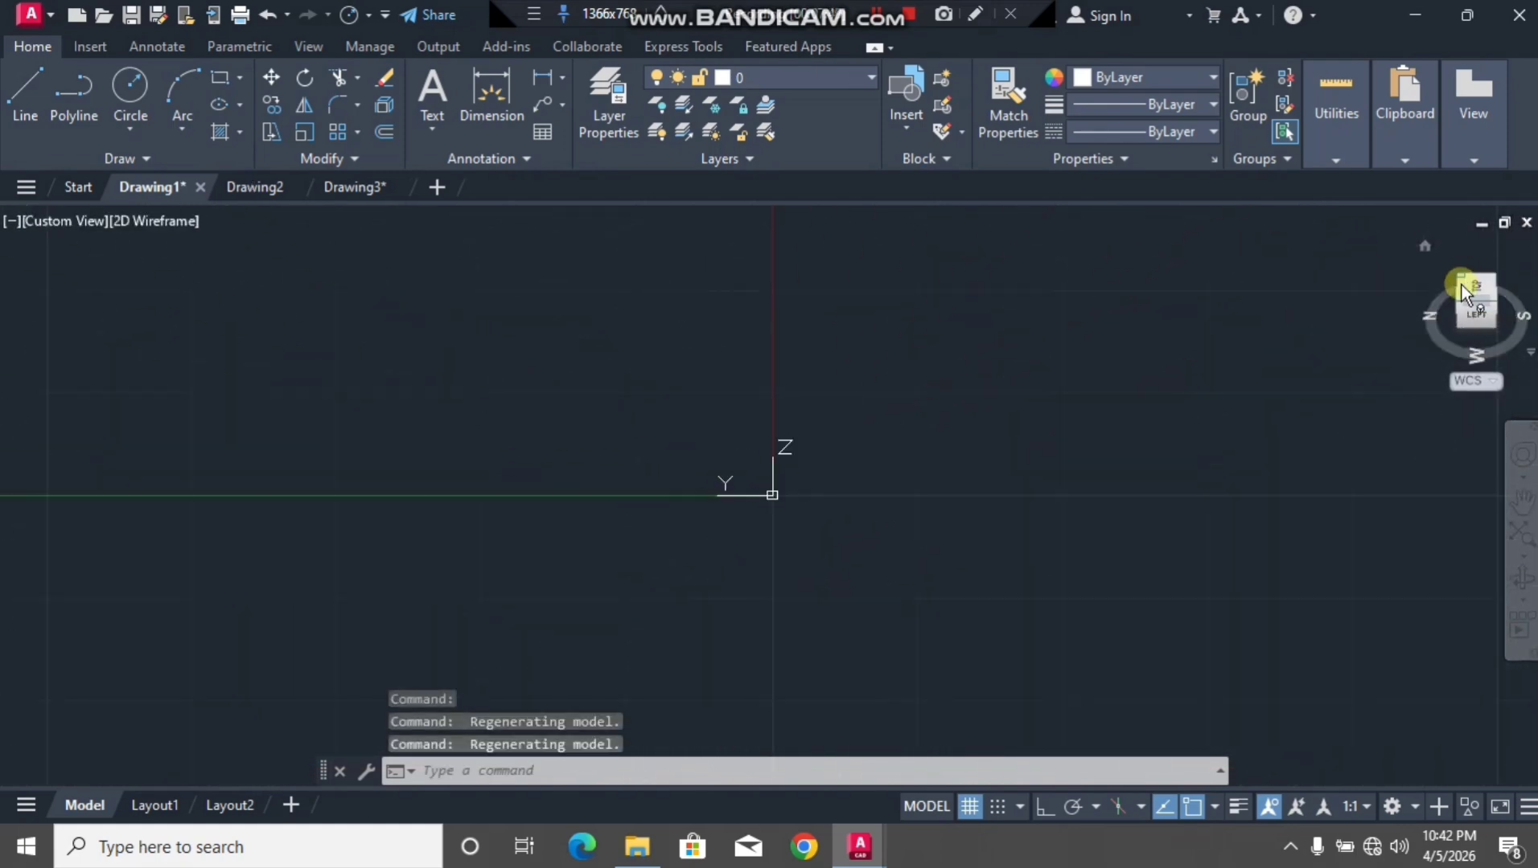
Change Drawing1 from an isometric orientation back to the Top view and pan the drawing sideways.
left_click(1460, 286)
left_click(1461, 290)
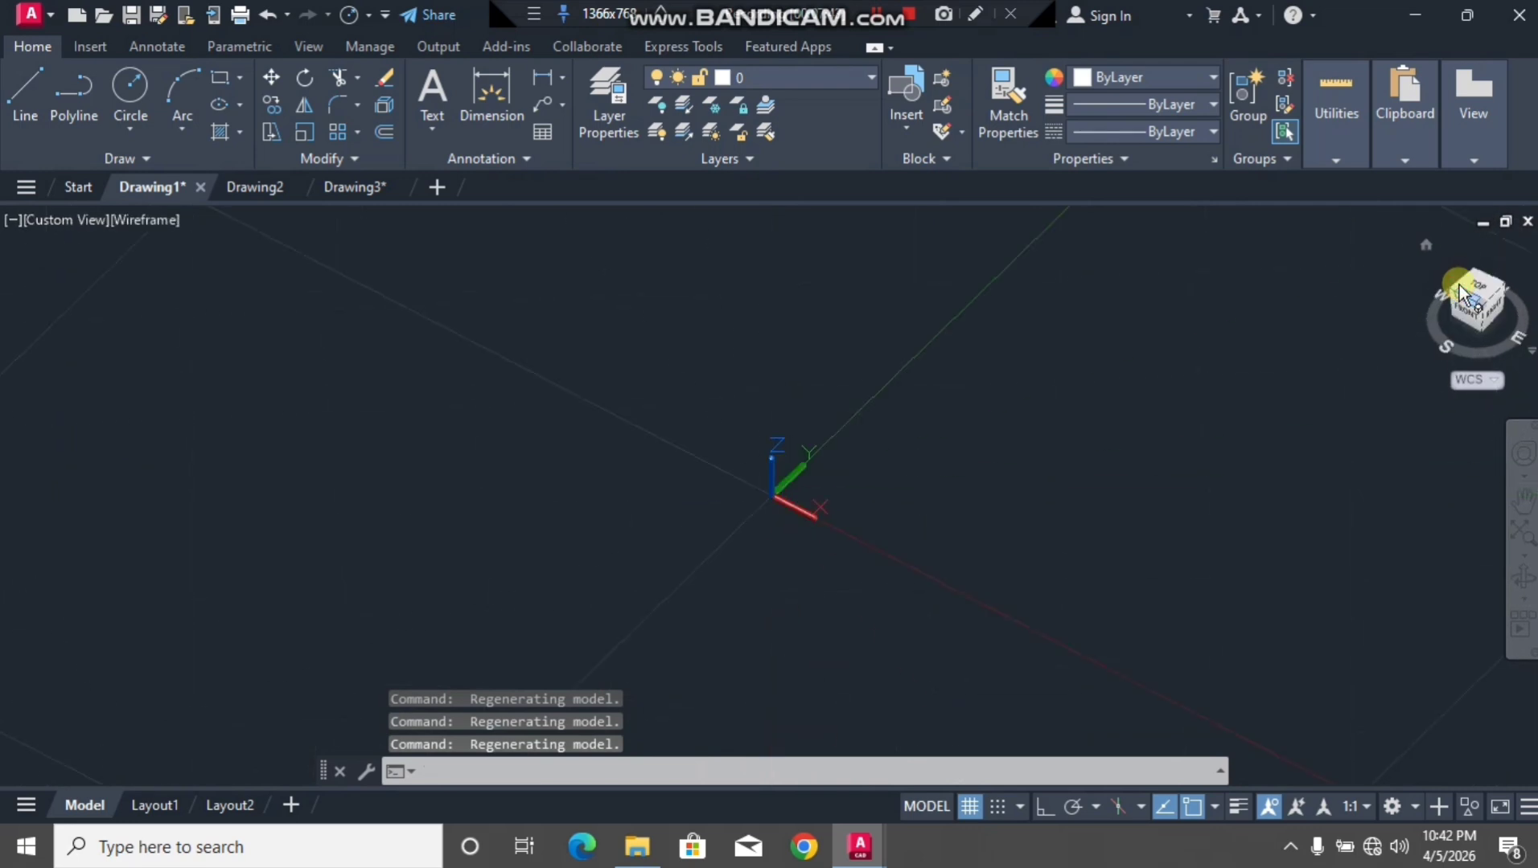
left_click(1460, 291)
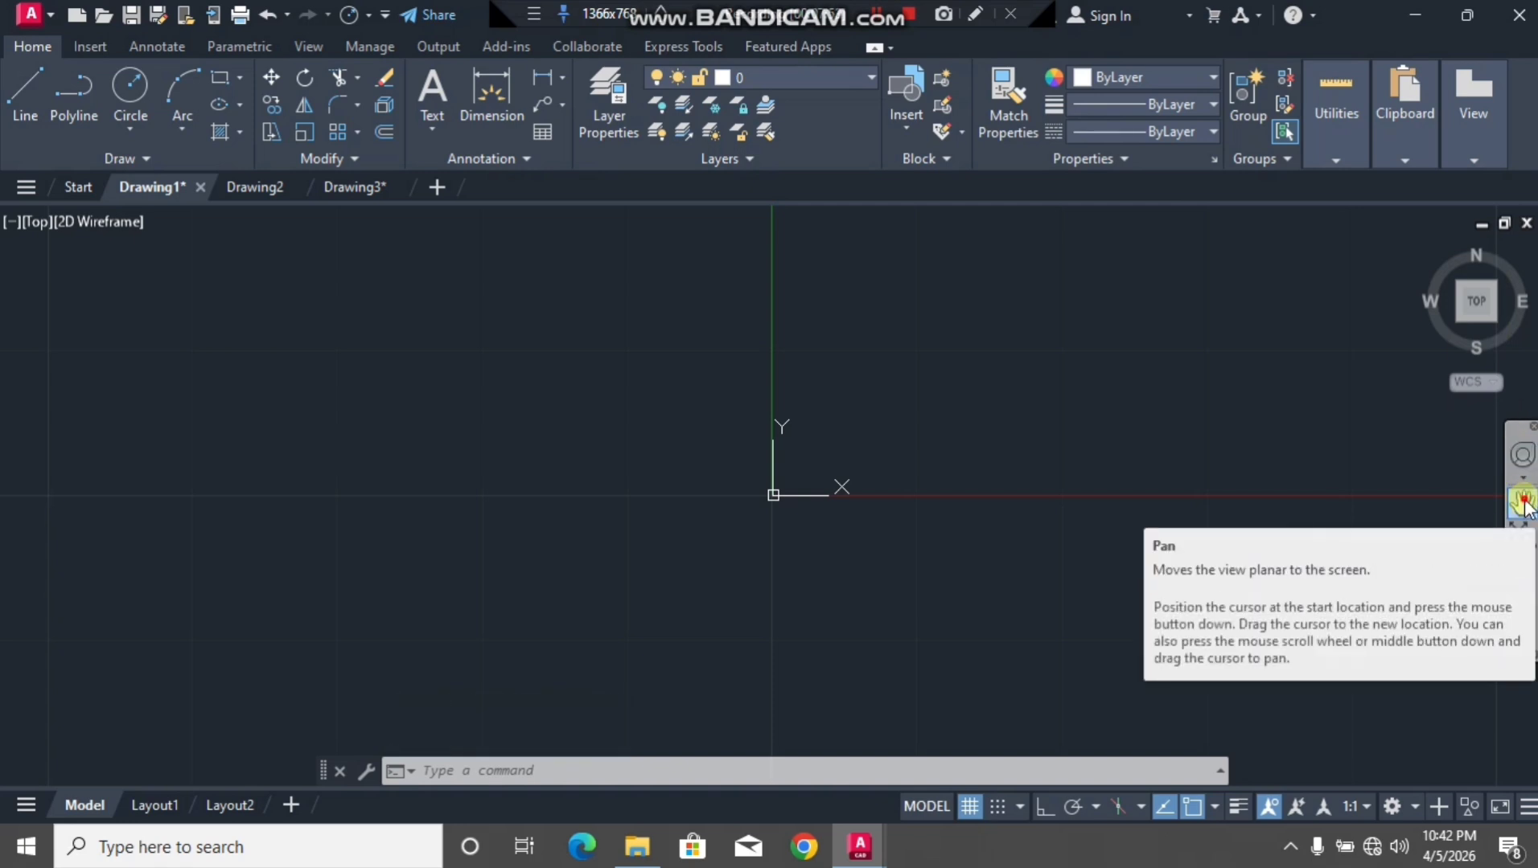
left_click(1522, 502)
mouse_move(773, 527)
left_mouse_down()
mouse_move(879, 567)
mouse_move(535, 549)
mouse_move(836, 541)
mouse_move(375, 526)
left_mouse_up()
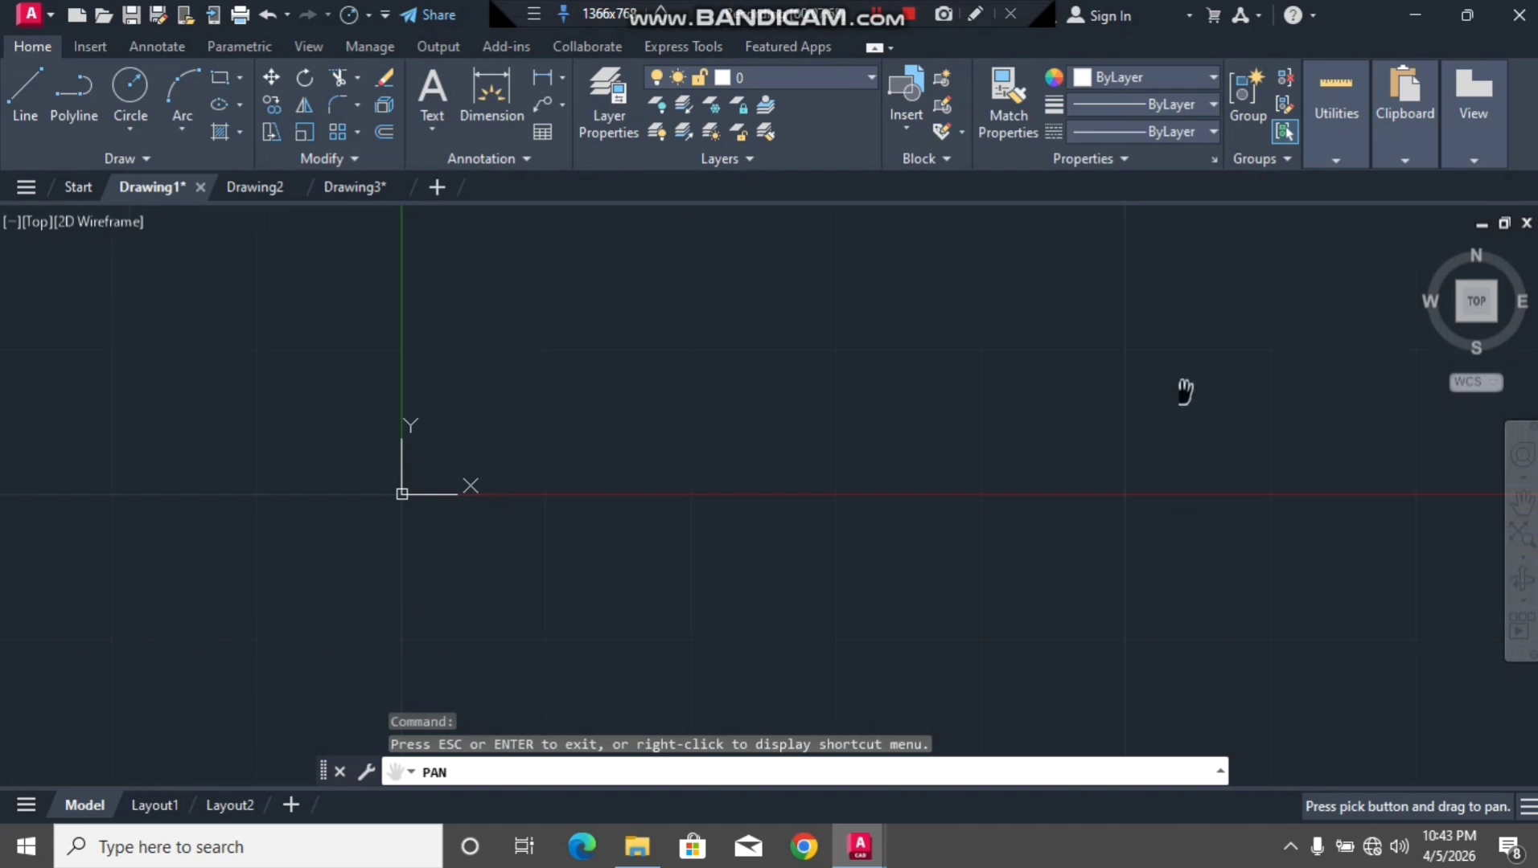
Switch to Drawing3, zoom out and back in around the origin, and fit the whole zigzag in the view.
left_click(345, 187)
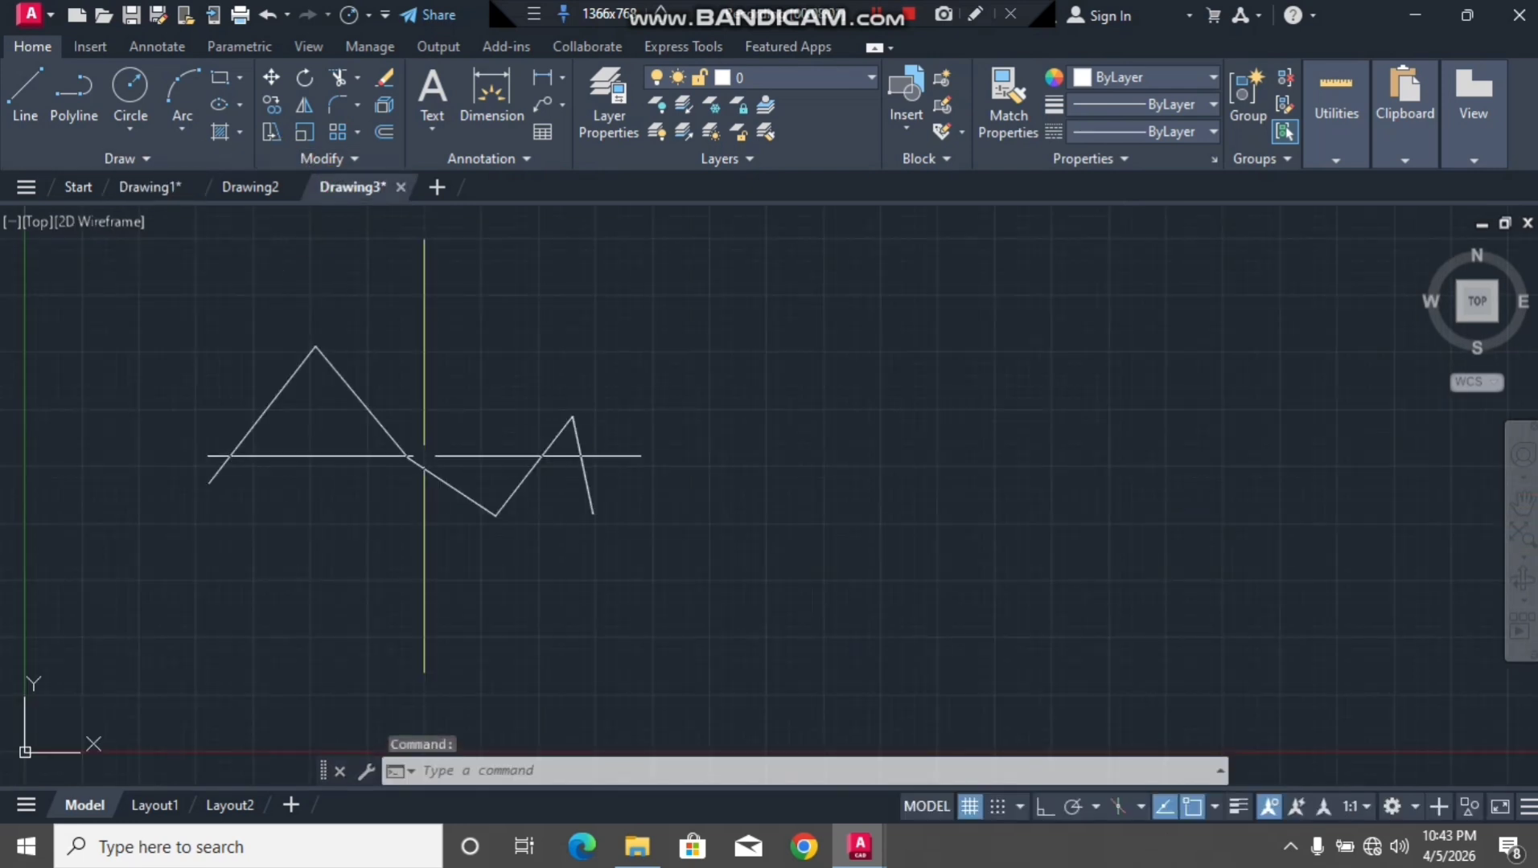
scroll(386, 442, "down", 6)
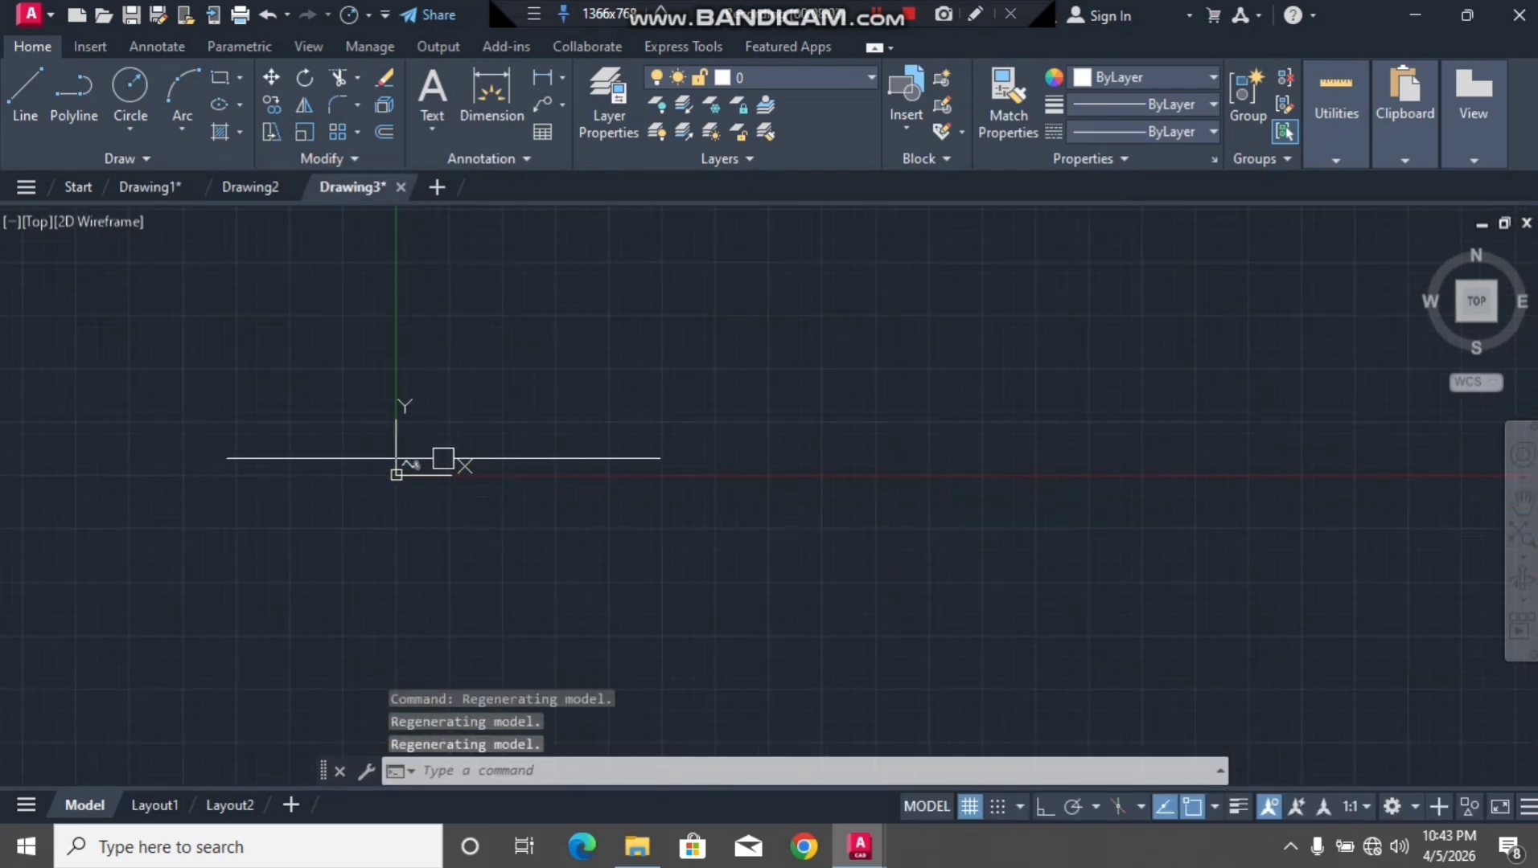
scroll(443, 458, "down", 5)
scroll(599, 468, "down", 5)
scroll(591, 462, "down", 3)
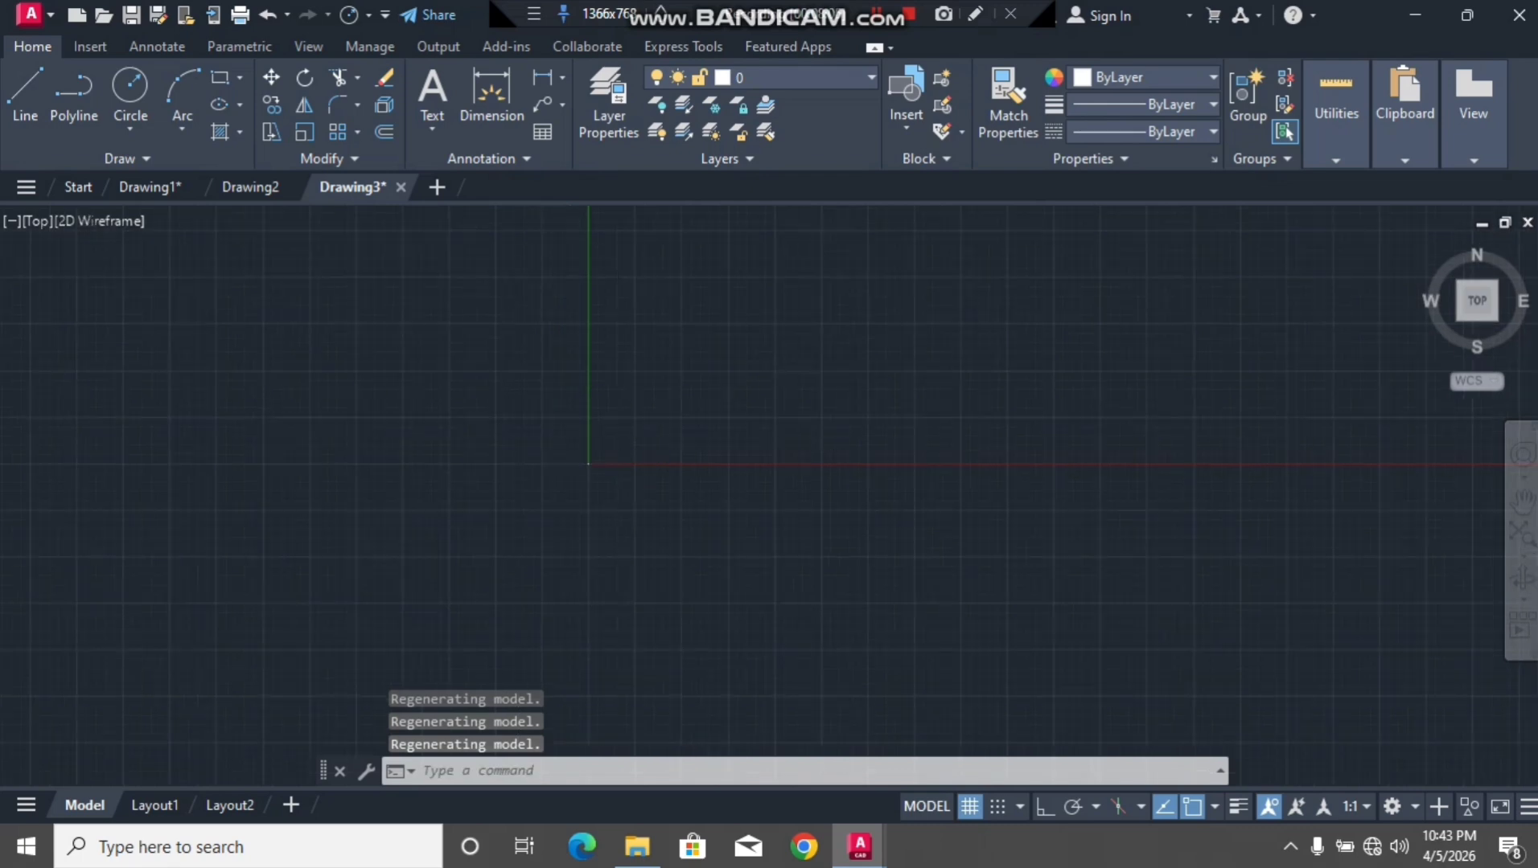
scroll(488, 446, "down", 3)
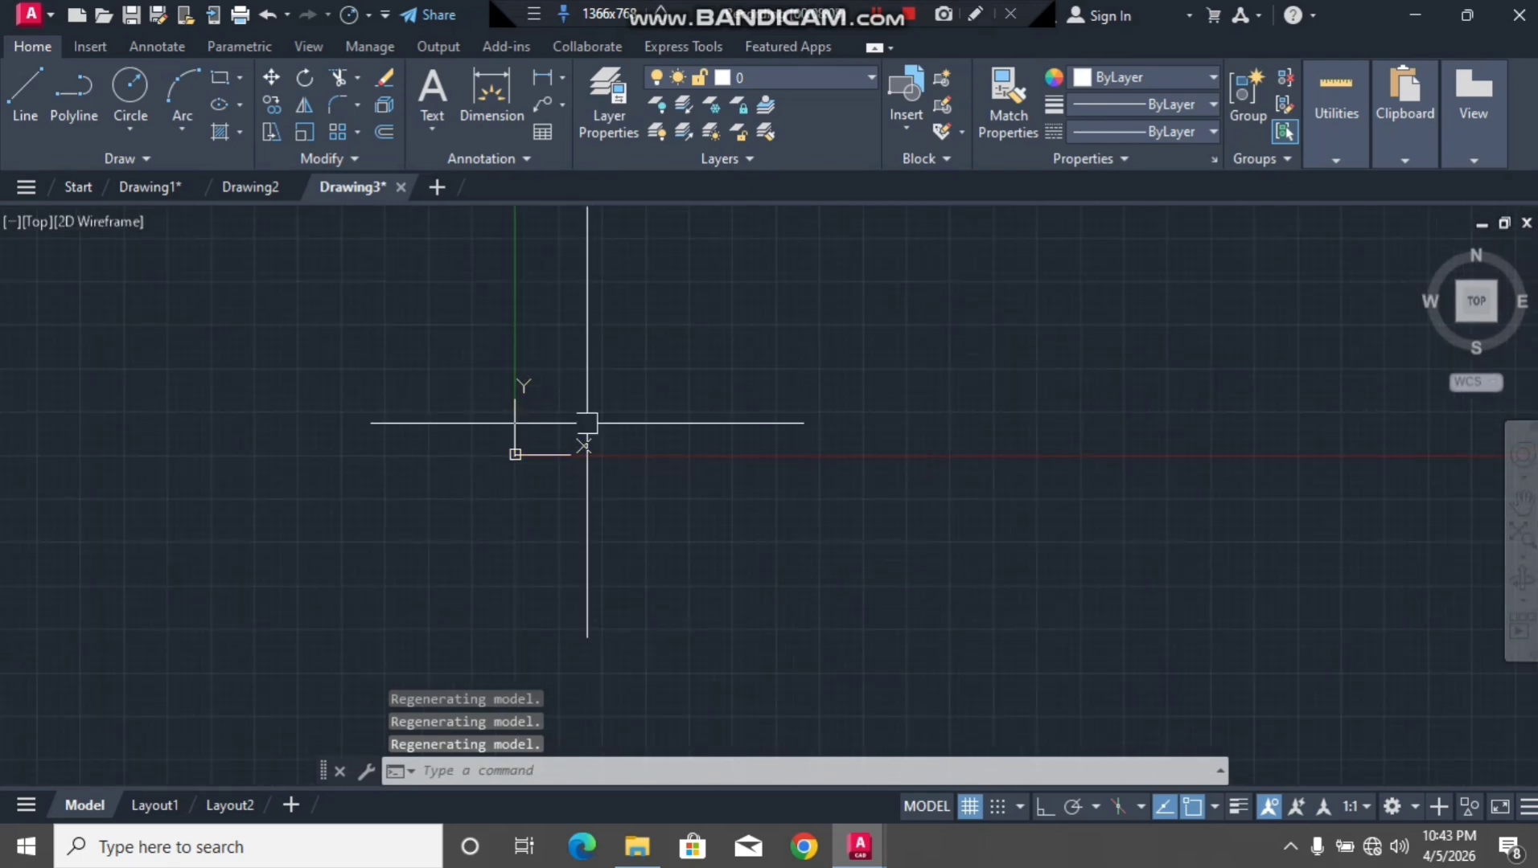
scroll(445, 428, "up", 5)
scroll(646, 390, "up", 3)
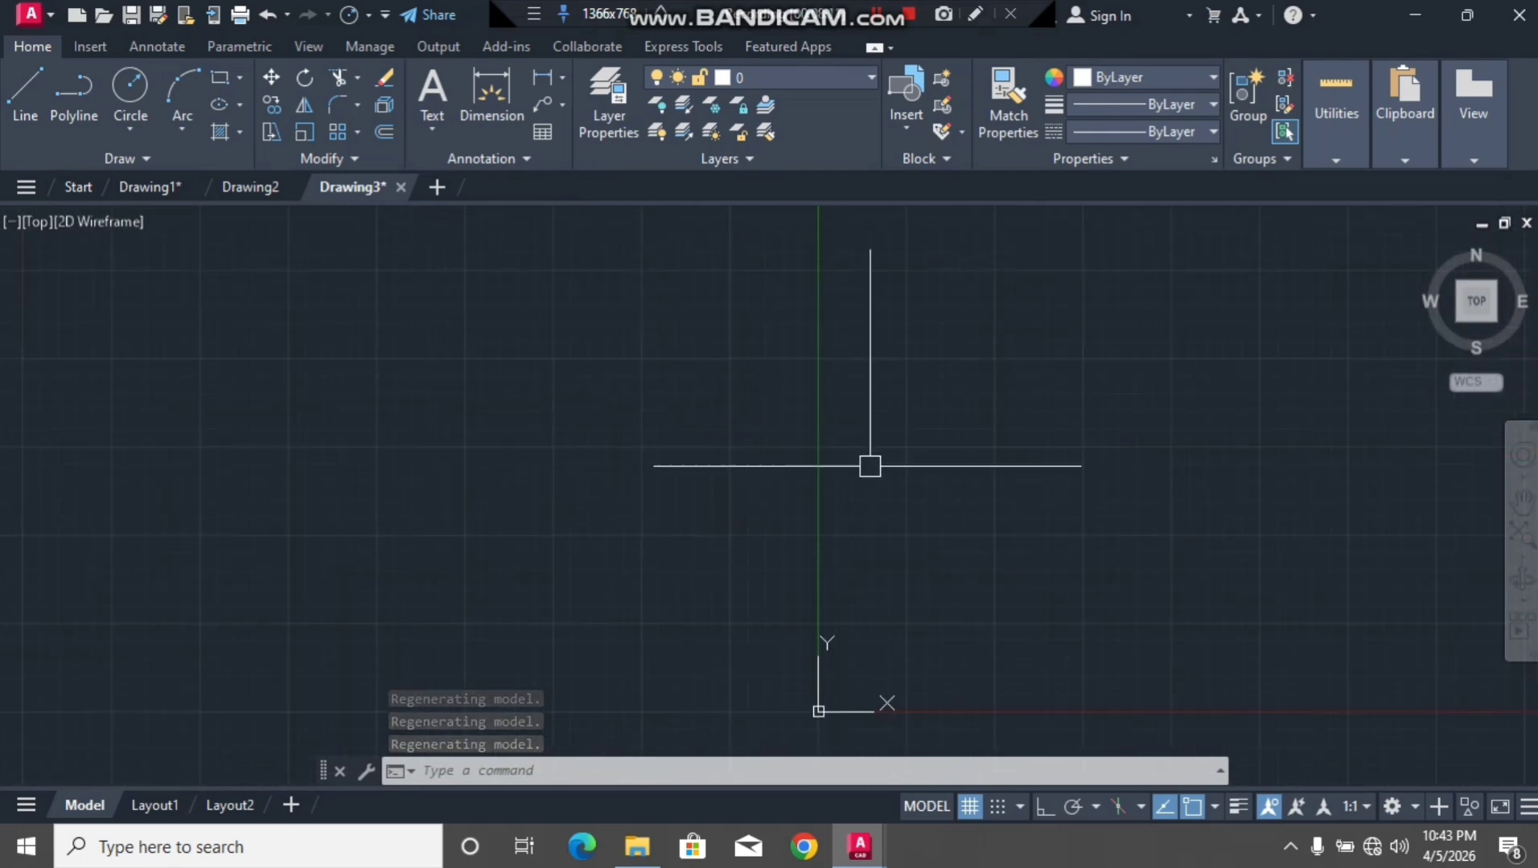
scroll(371, 580, "up", 5)
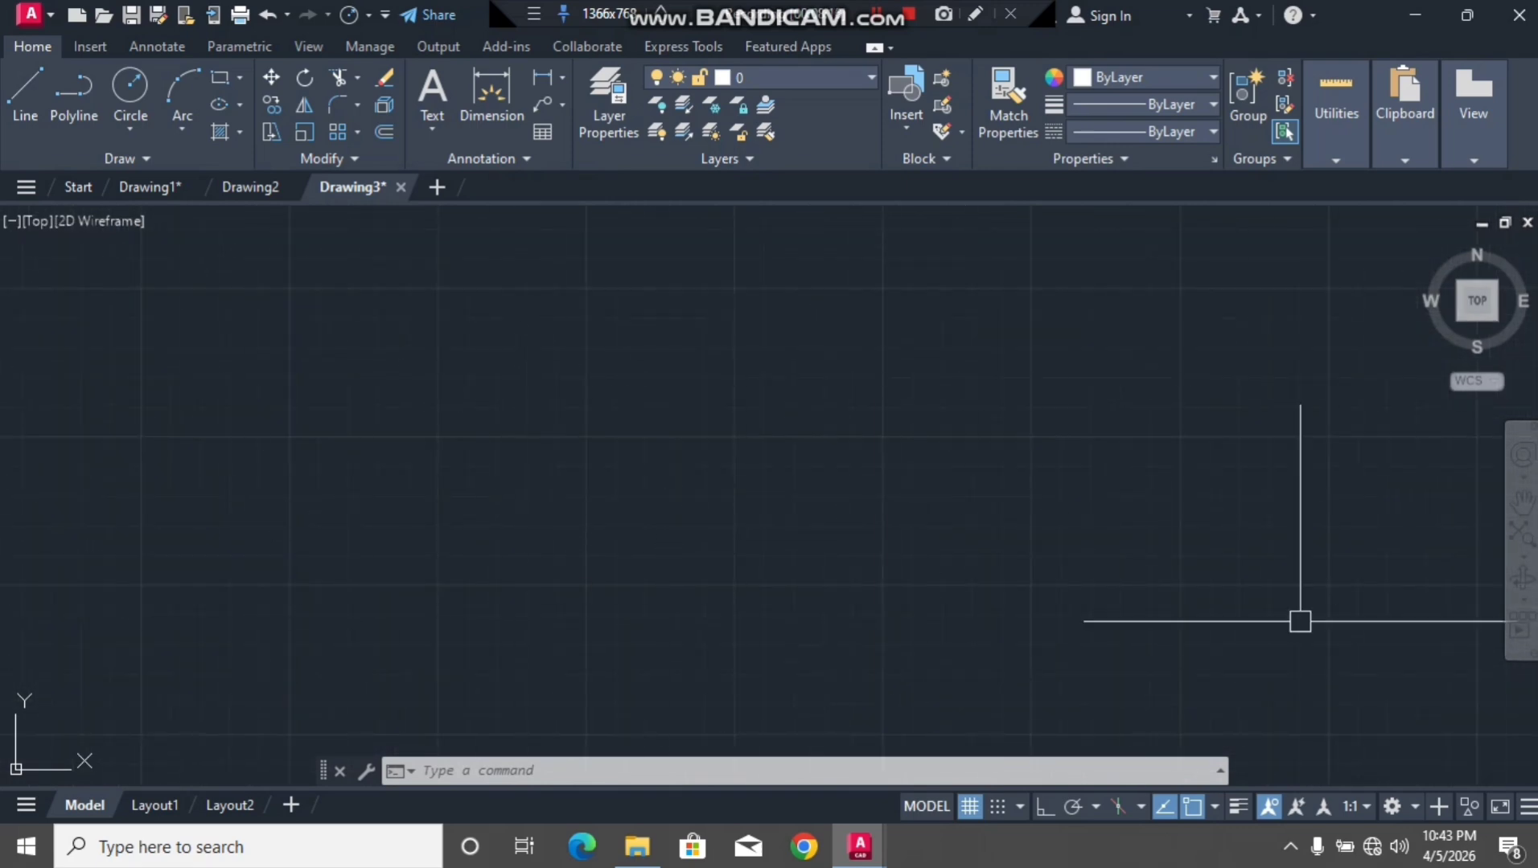
left_click(1520, 534)
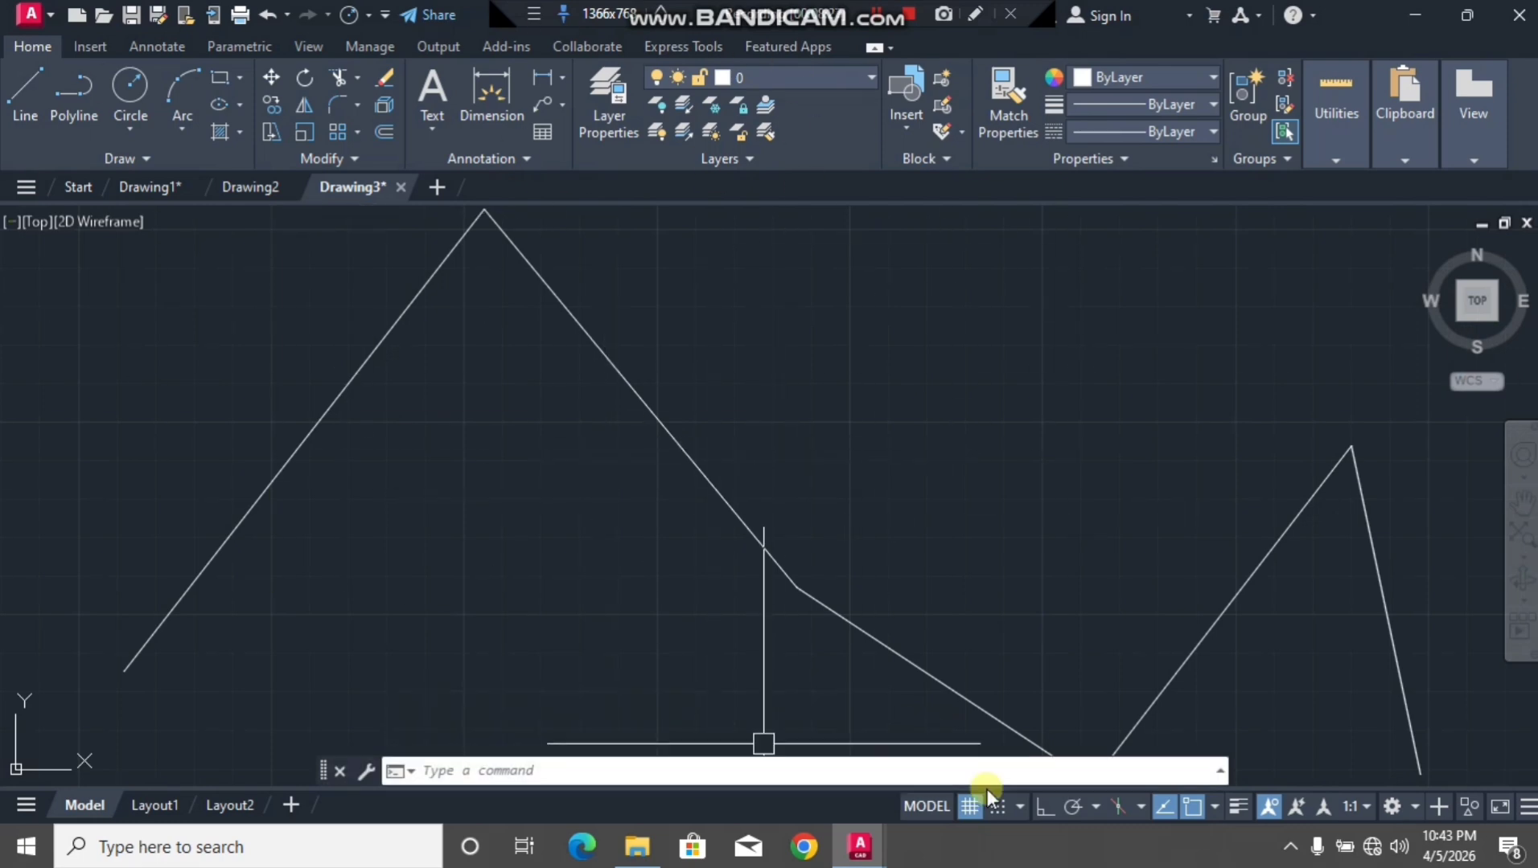
Orbit the zigzag in 3D to a tilted custom view between Top and Front.
left_click(1521, 579)
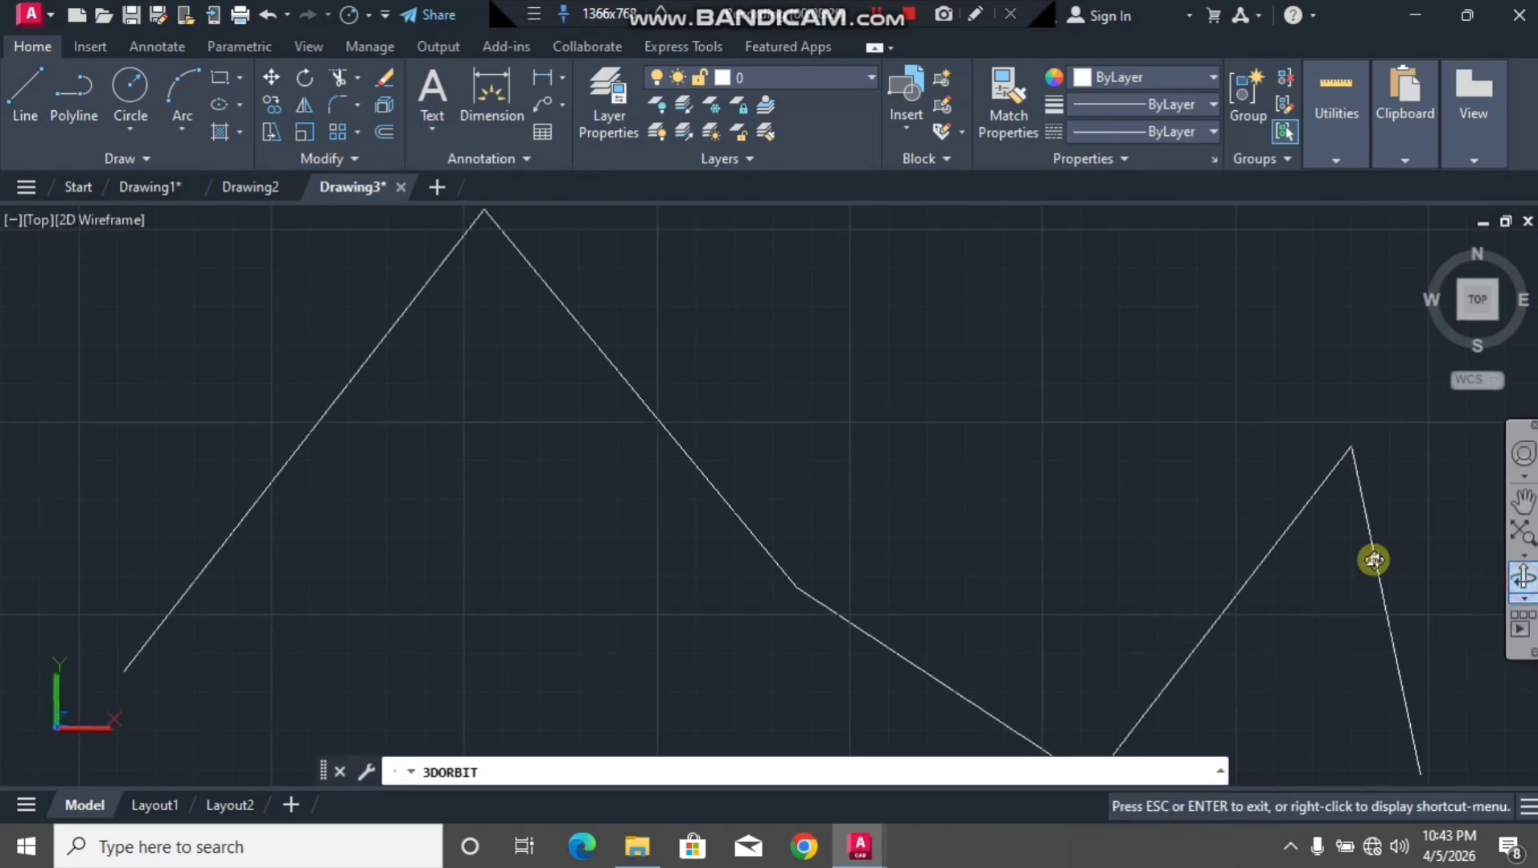
left_click_drag(580, 676, 663, 522)
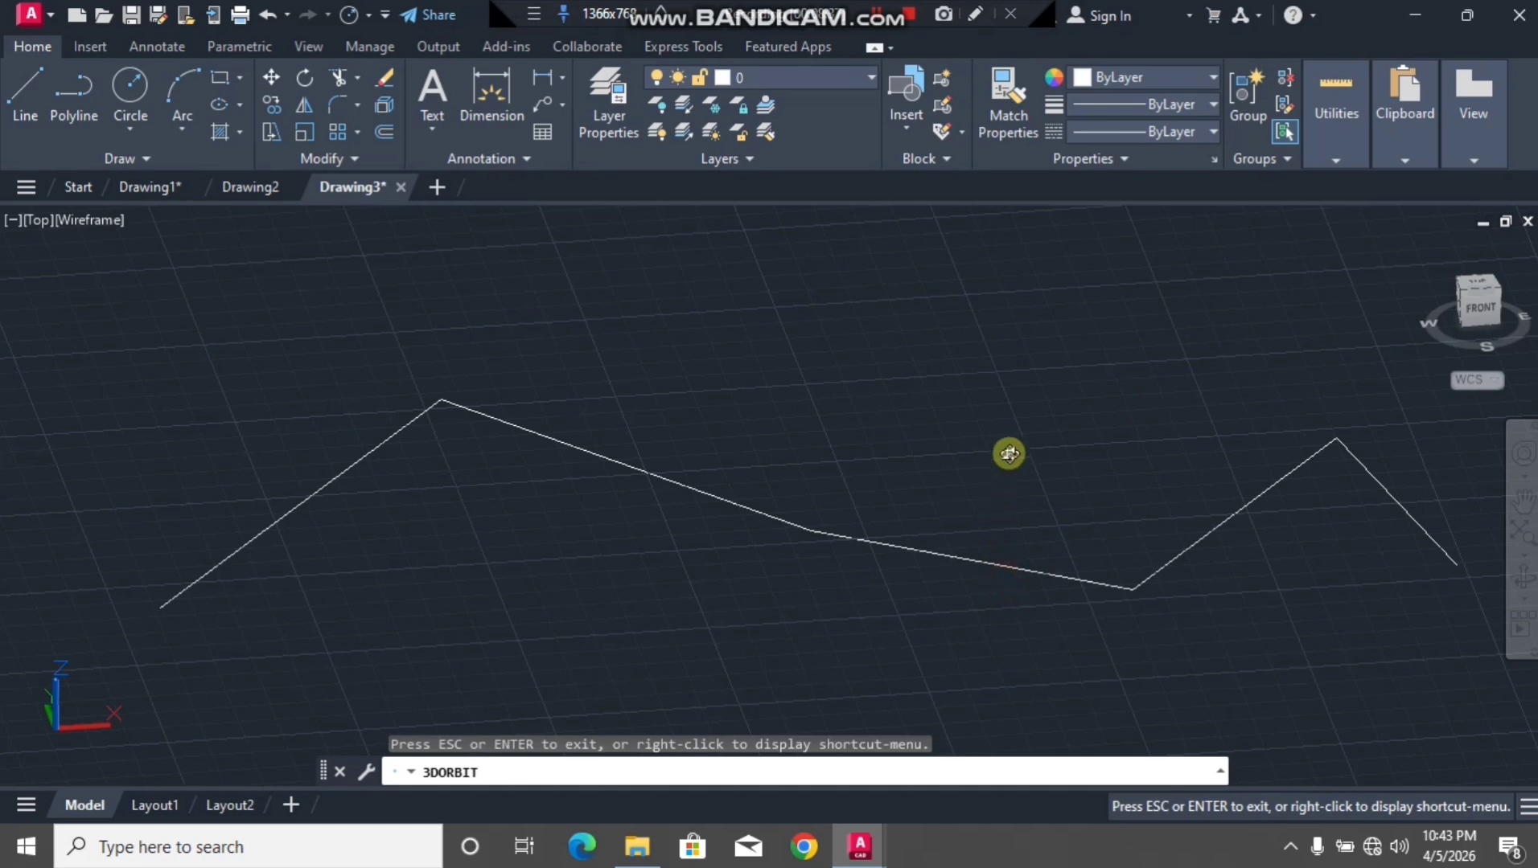
mouse_move(975, 528)
left_mouse_down()
mouse_move(721, 419)
mouse_move(663, 560)
mouse_move(776, 430)
mouse_move(744, 584)
left_mouse_up()
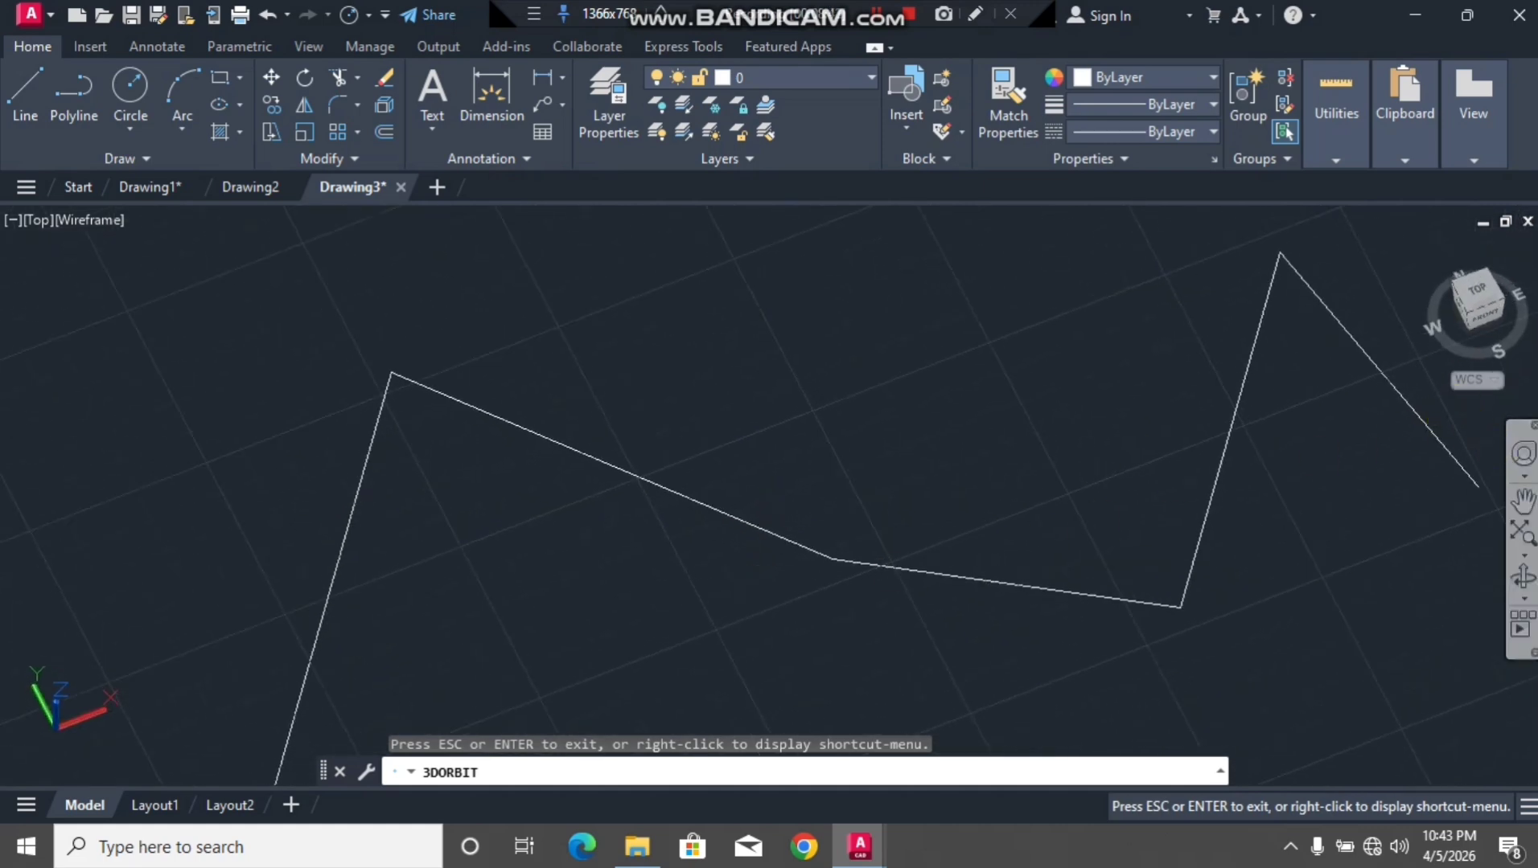
key("Escape")
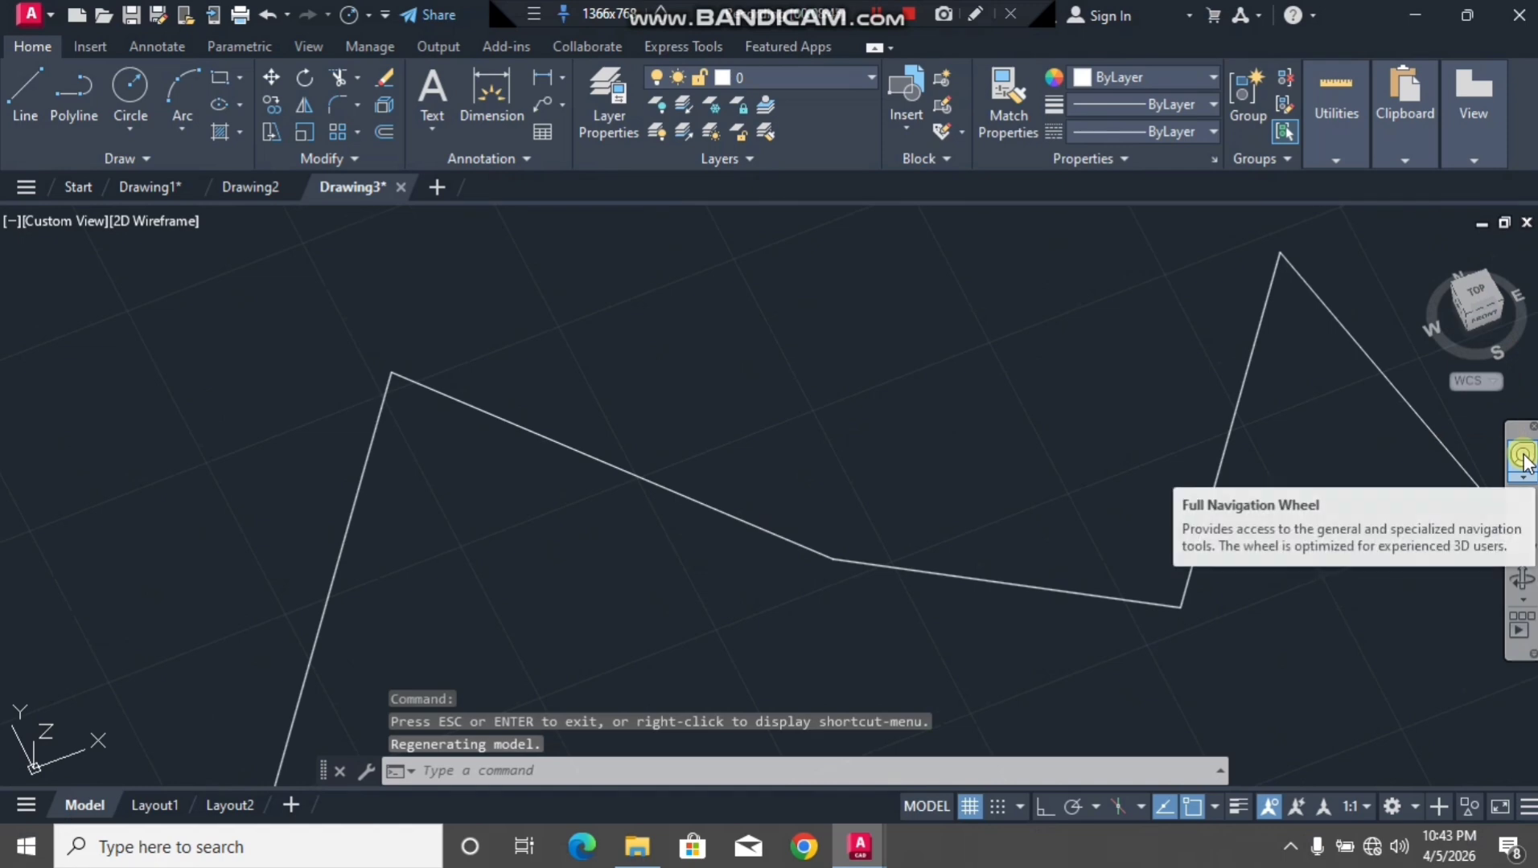
Try the Orbit, Zoom and Pan tools of the Full Navigation Wheel on Drawing3, and close the wheel.
left_click(1522, 455)
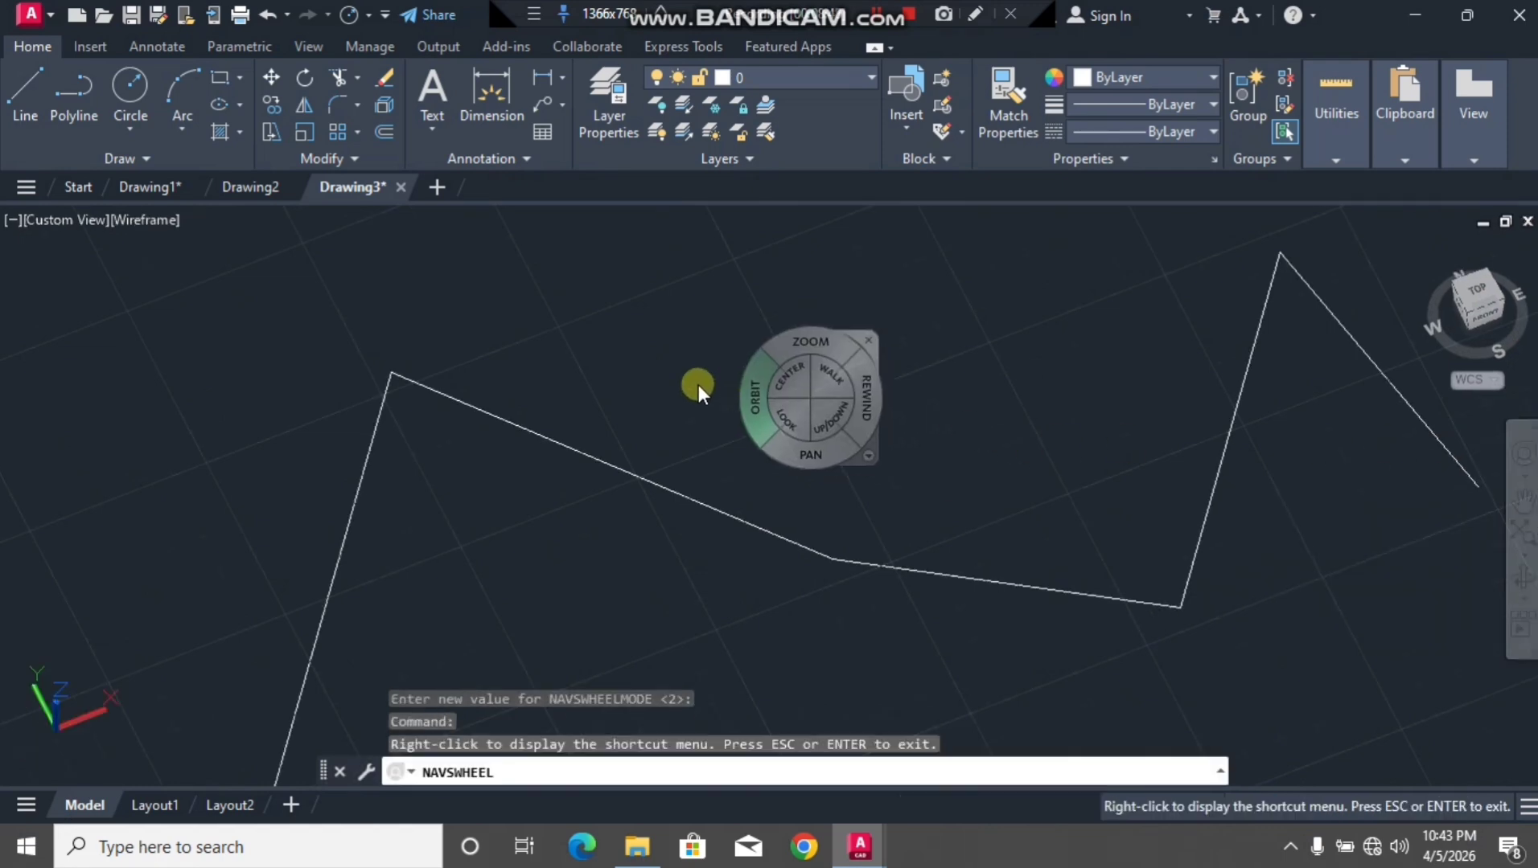
mouse_move(711, 406)
left_mouse_down()
mouse_move(717, 333)
mouse_move(704, 415)
left_mouse_up()
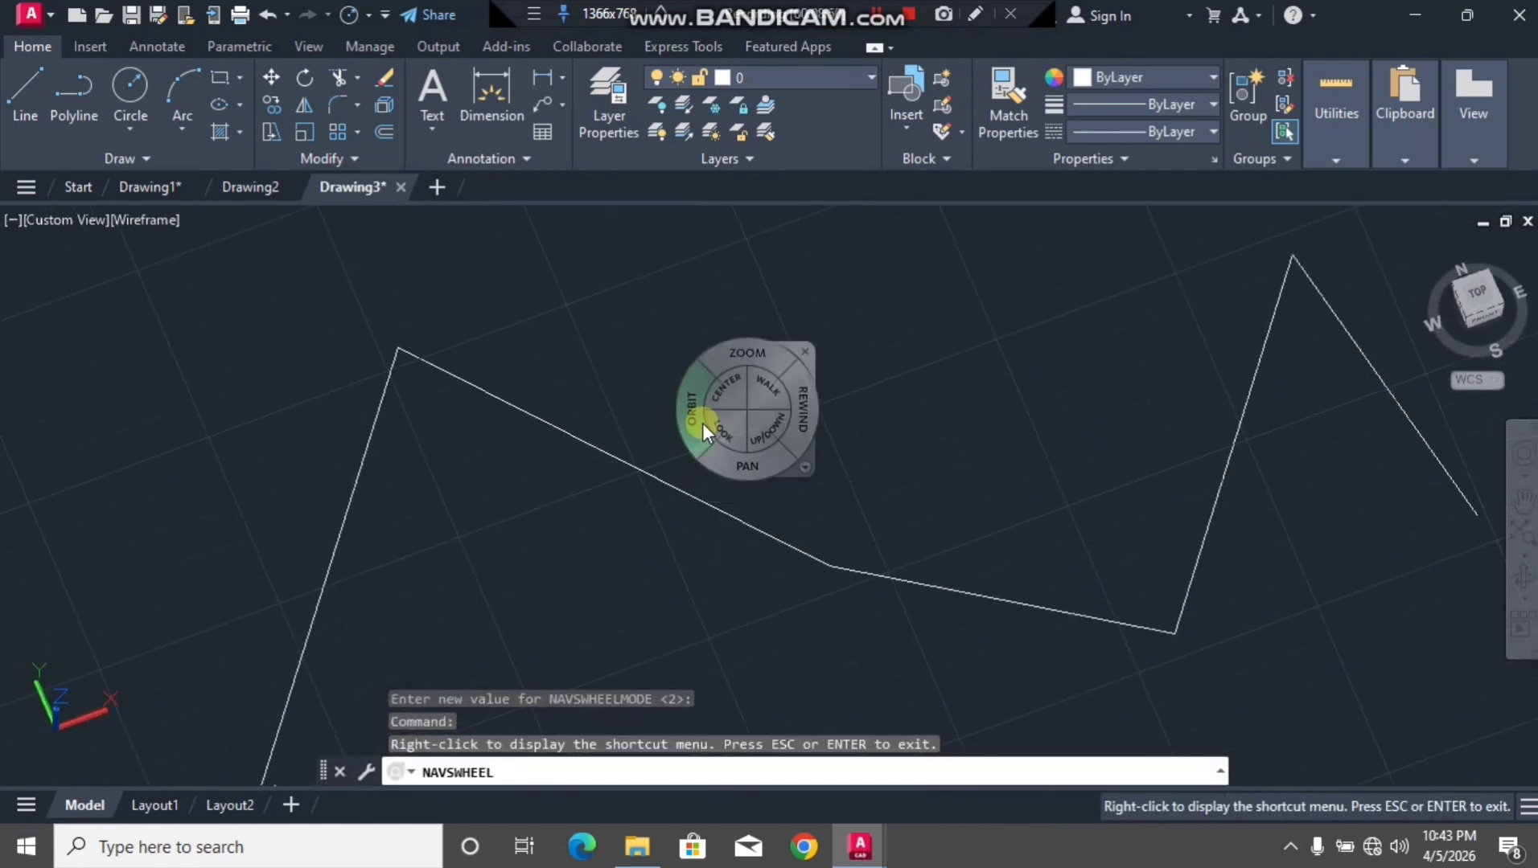
left_click_drag(745, 350, 422, 418)
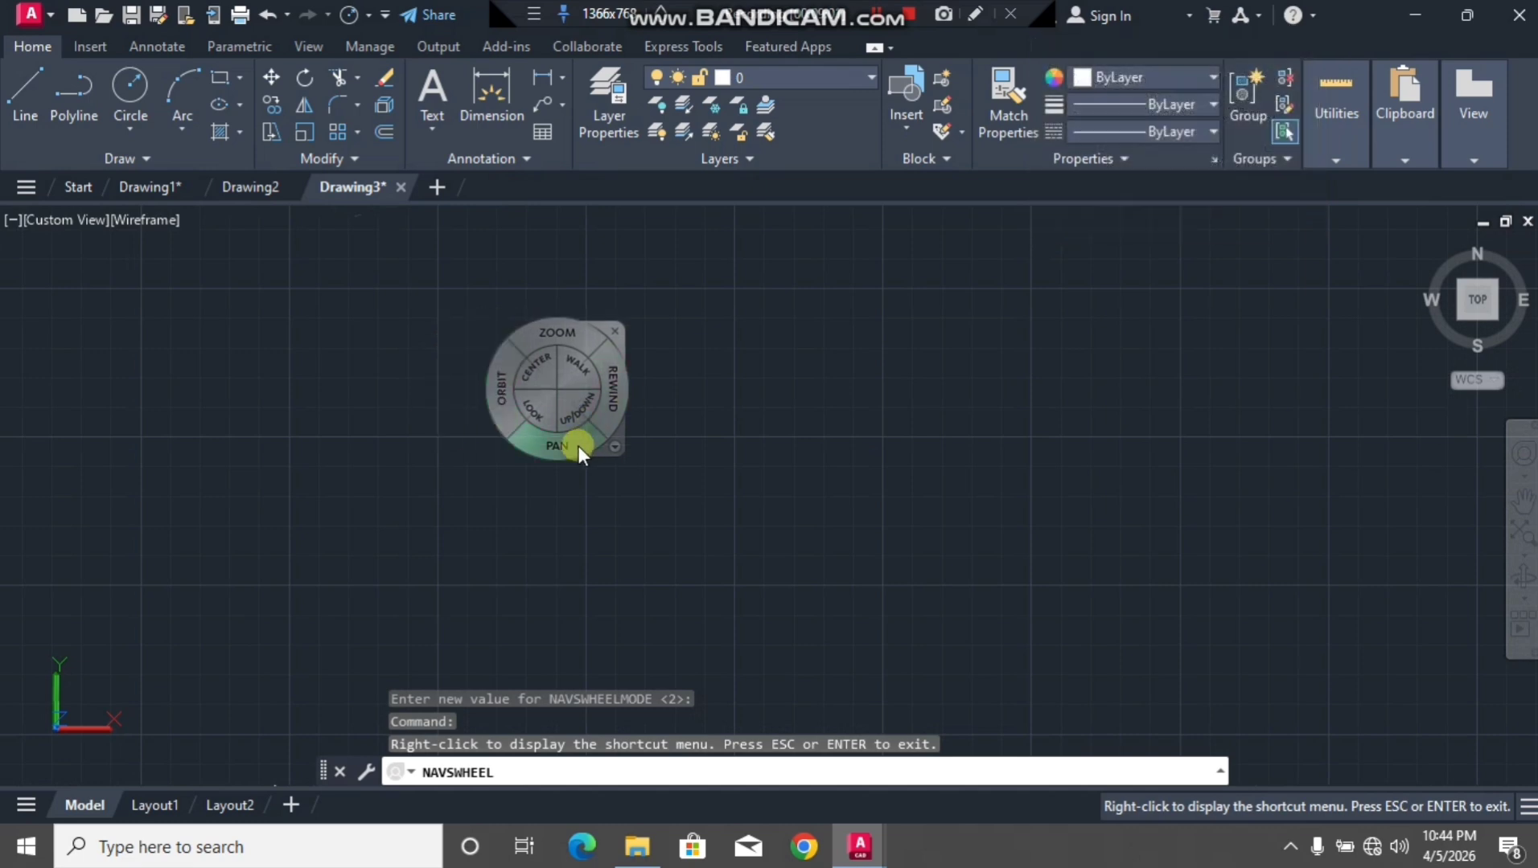
left_click_drag(578, 446, 397, 441)
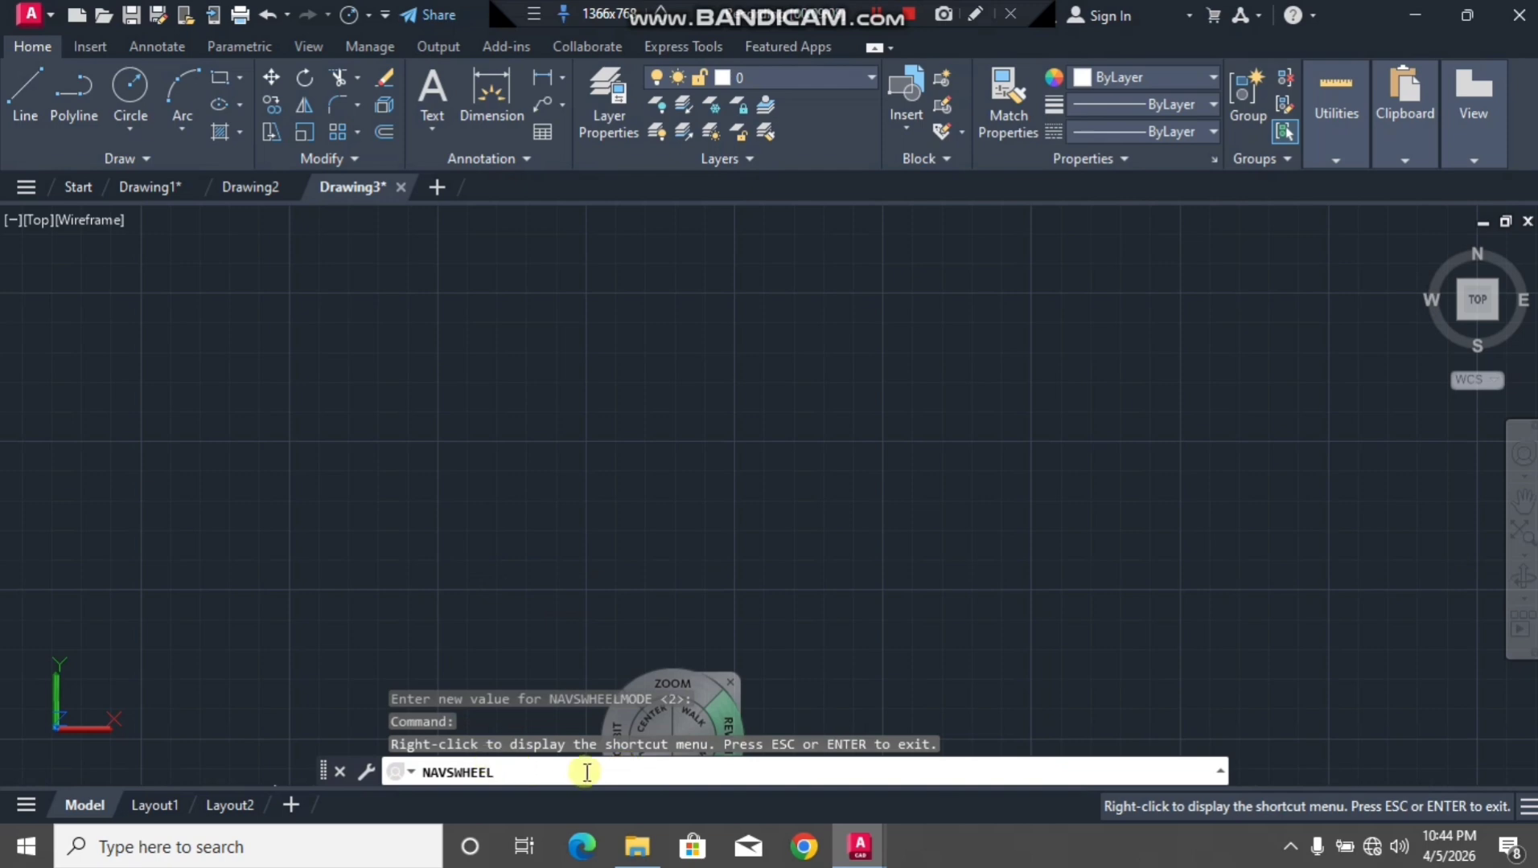
key("shift+F11")
left_click(514, 771)
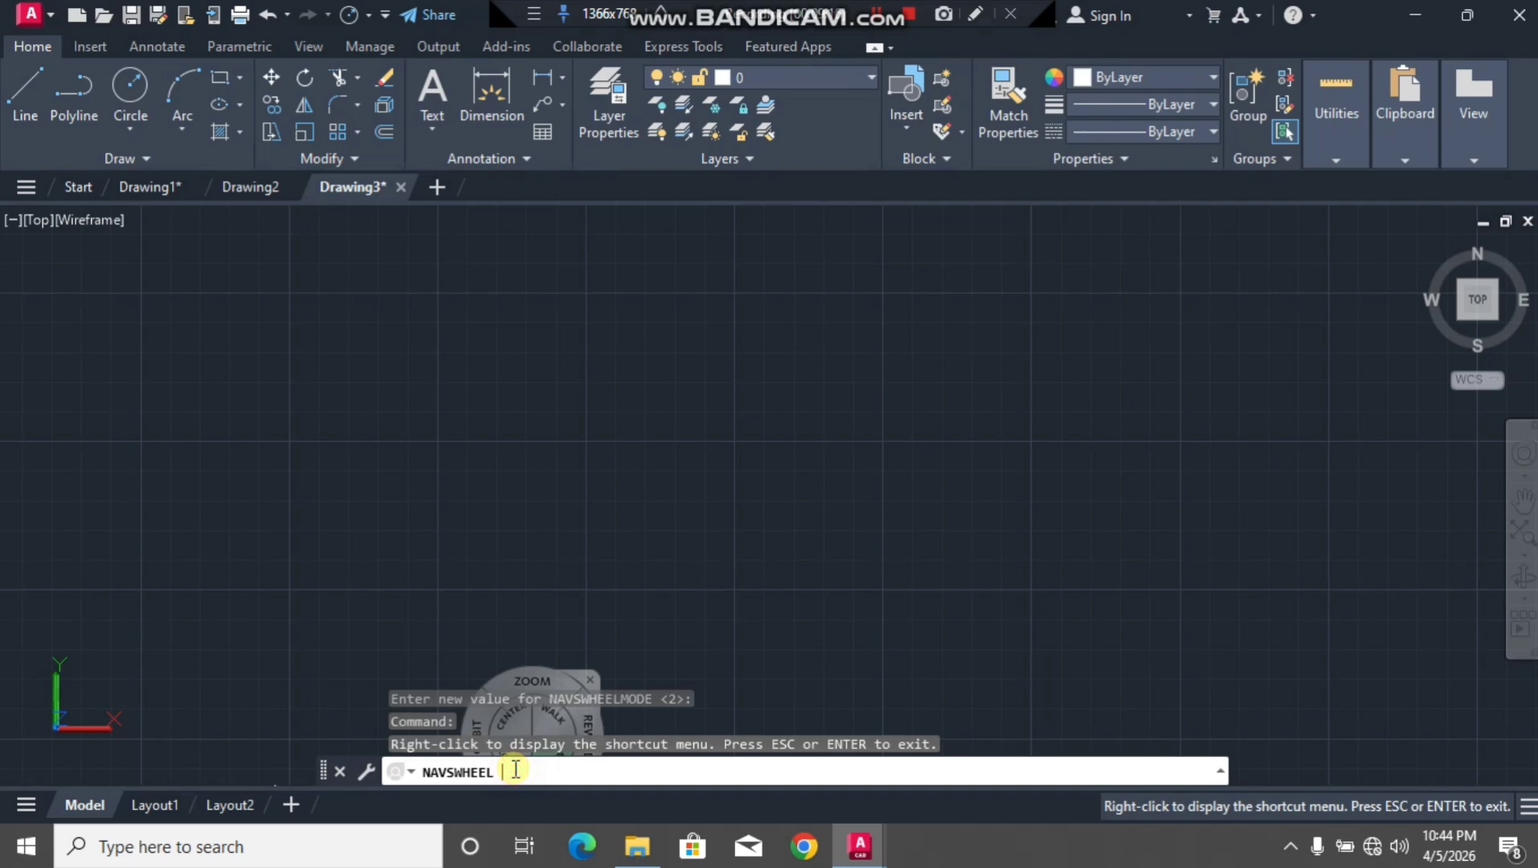
key("BackSpace")
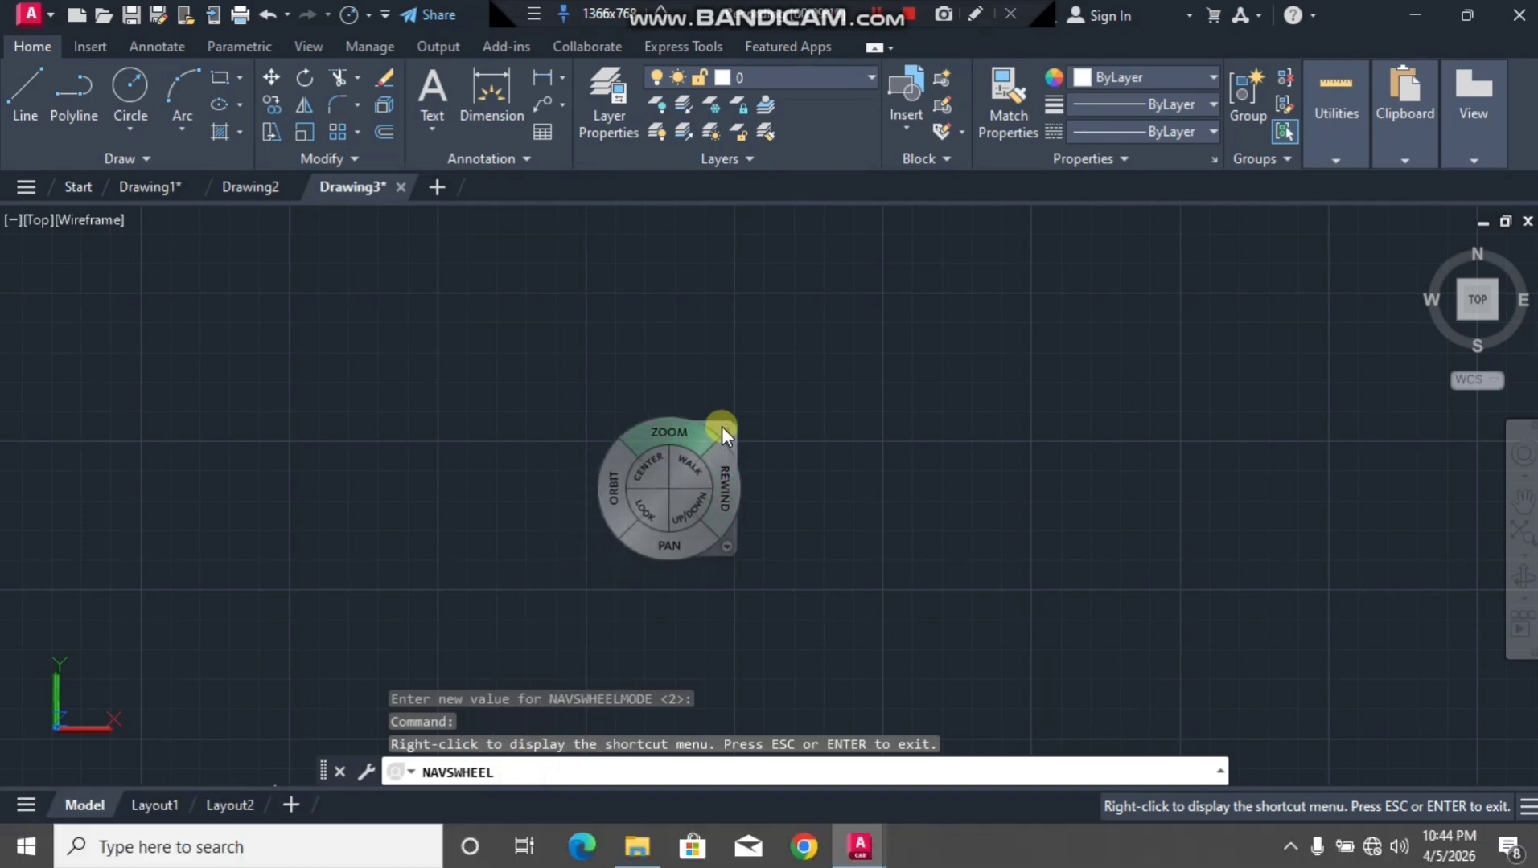
left_click(723, 430)
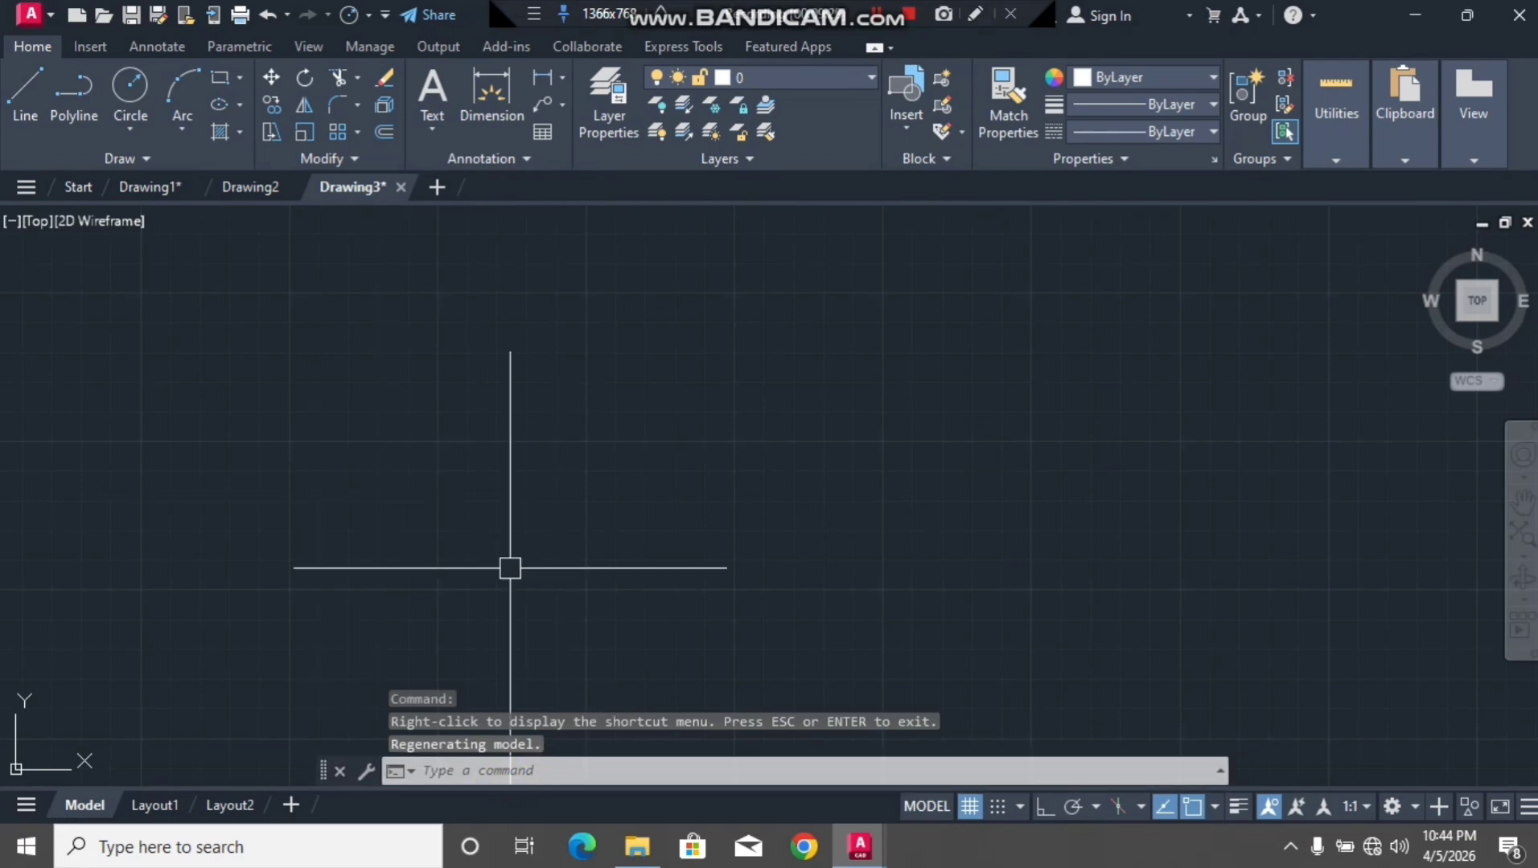
Add the Dynamic Input toggle to the status bar and turn dynamic input off, so commands are entered in the command line.
type("l")
key("Escape")
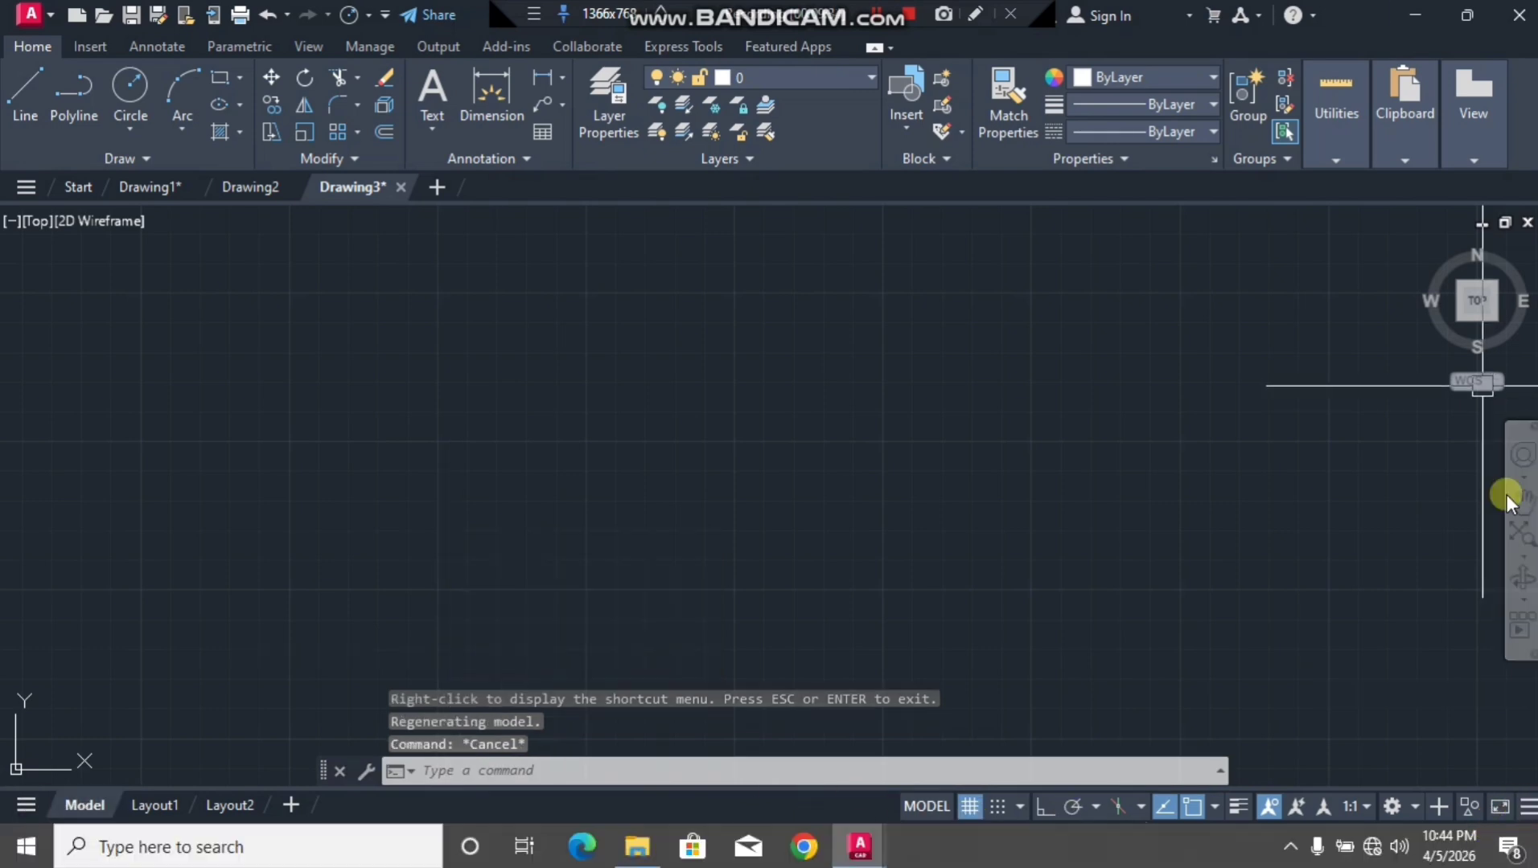
left_click(1526, 808)
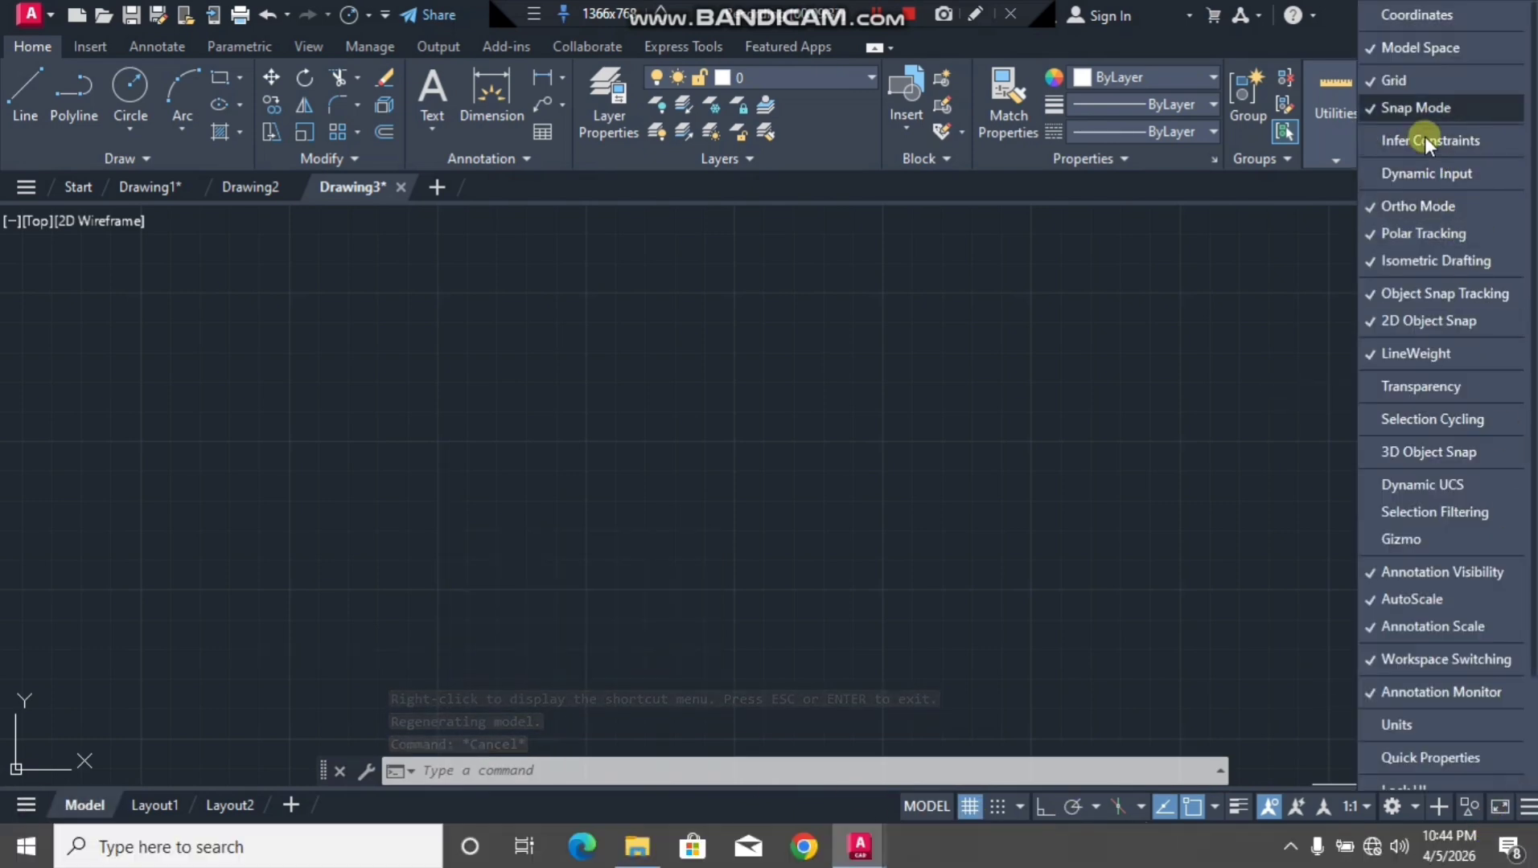
left_click(1419, 173)
left_click(1018, 807)
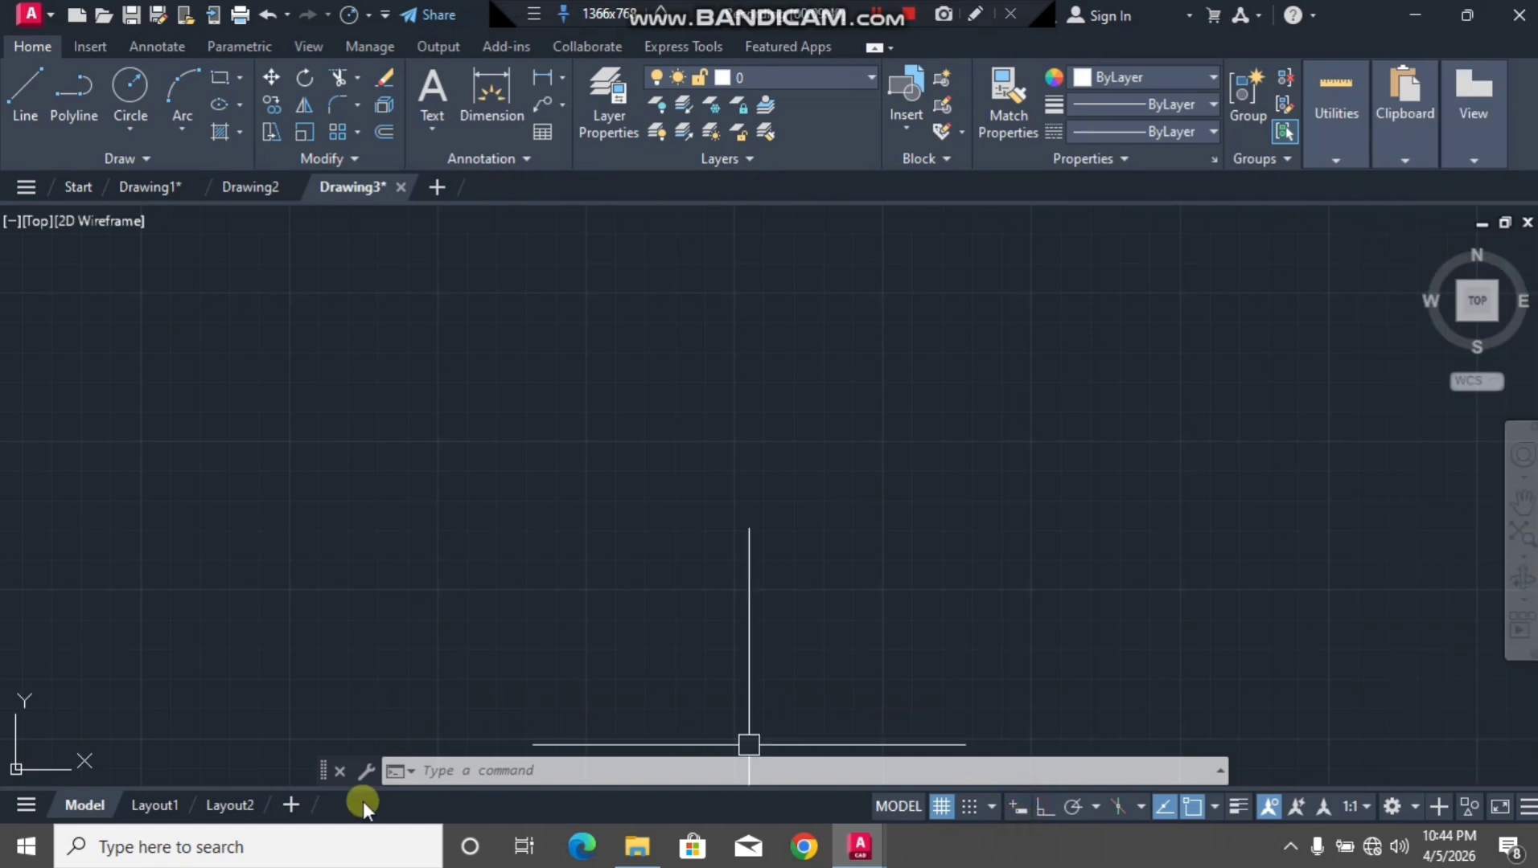
type("1")
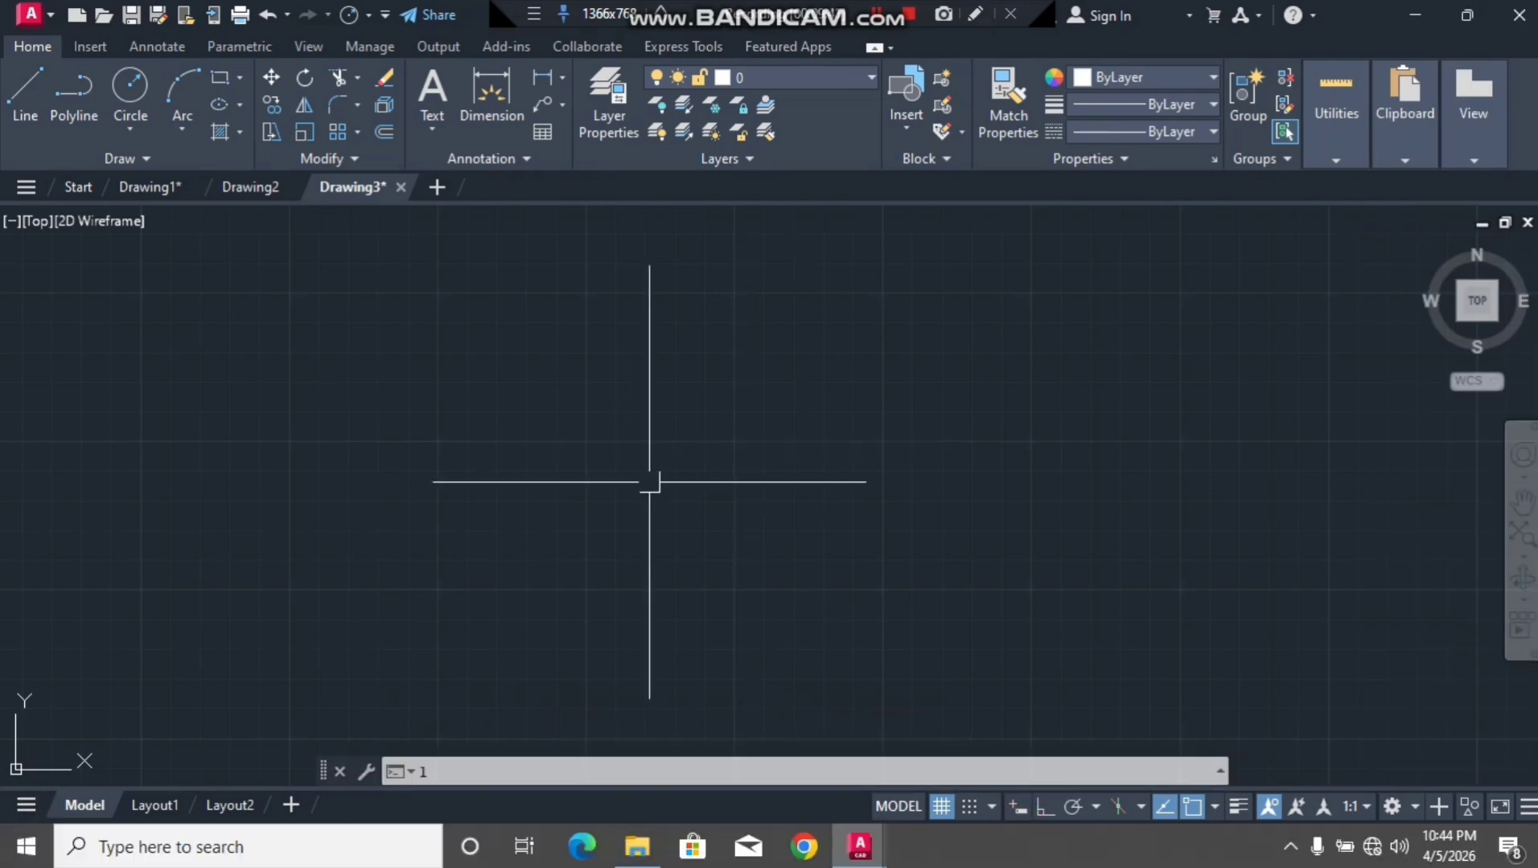
key("Escape")
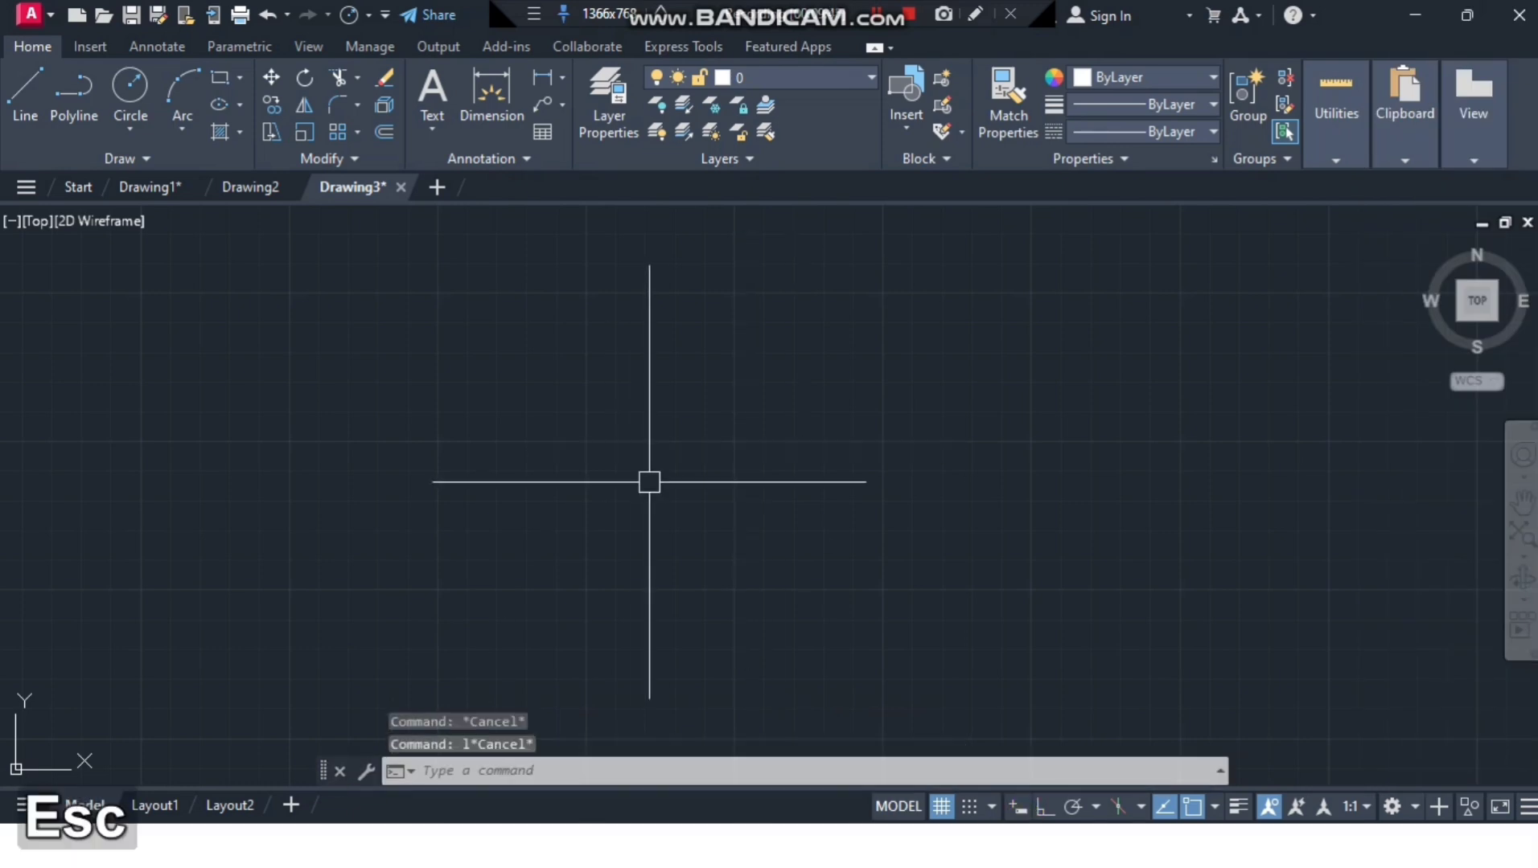
Draw three connected LINE segments in empty space: a long gentle slope, a short vertical drop and a short return.
type("li")
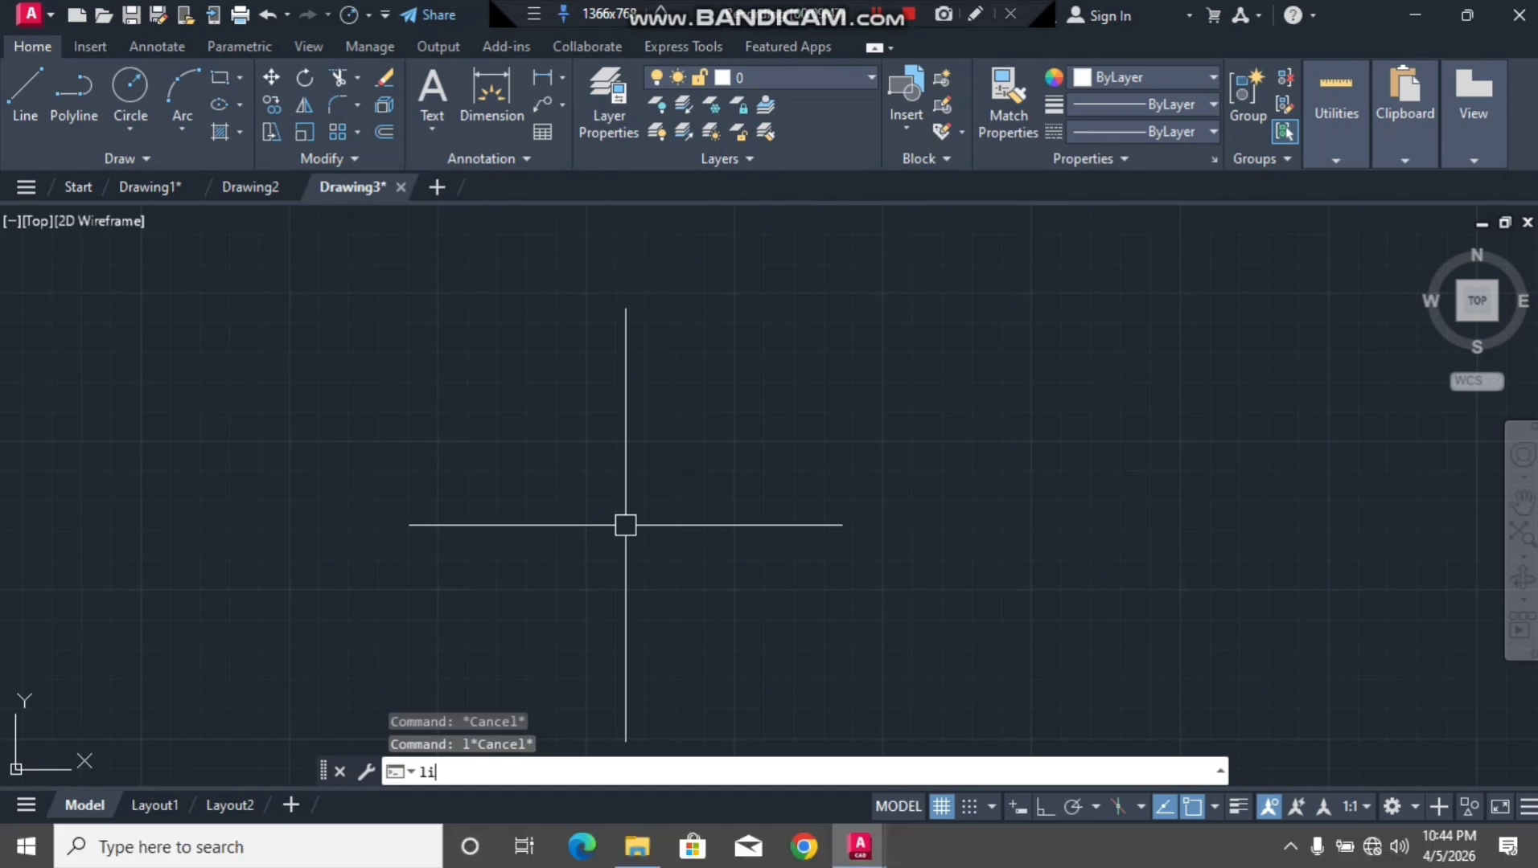
type("ne")
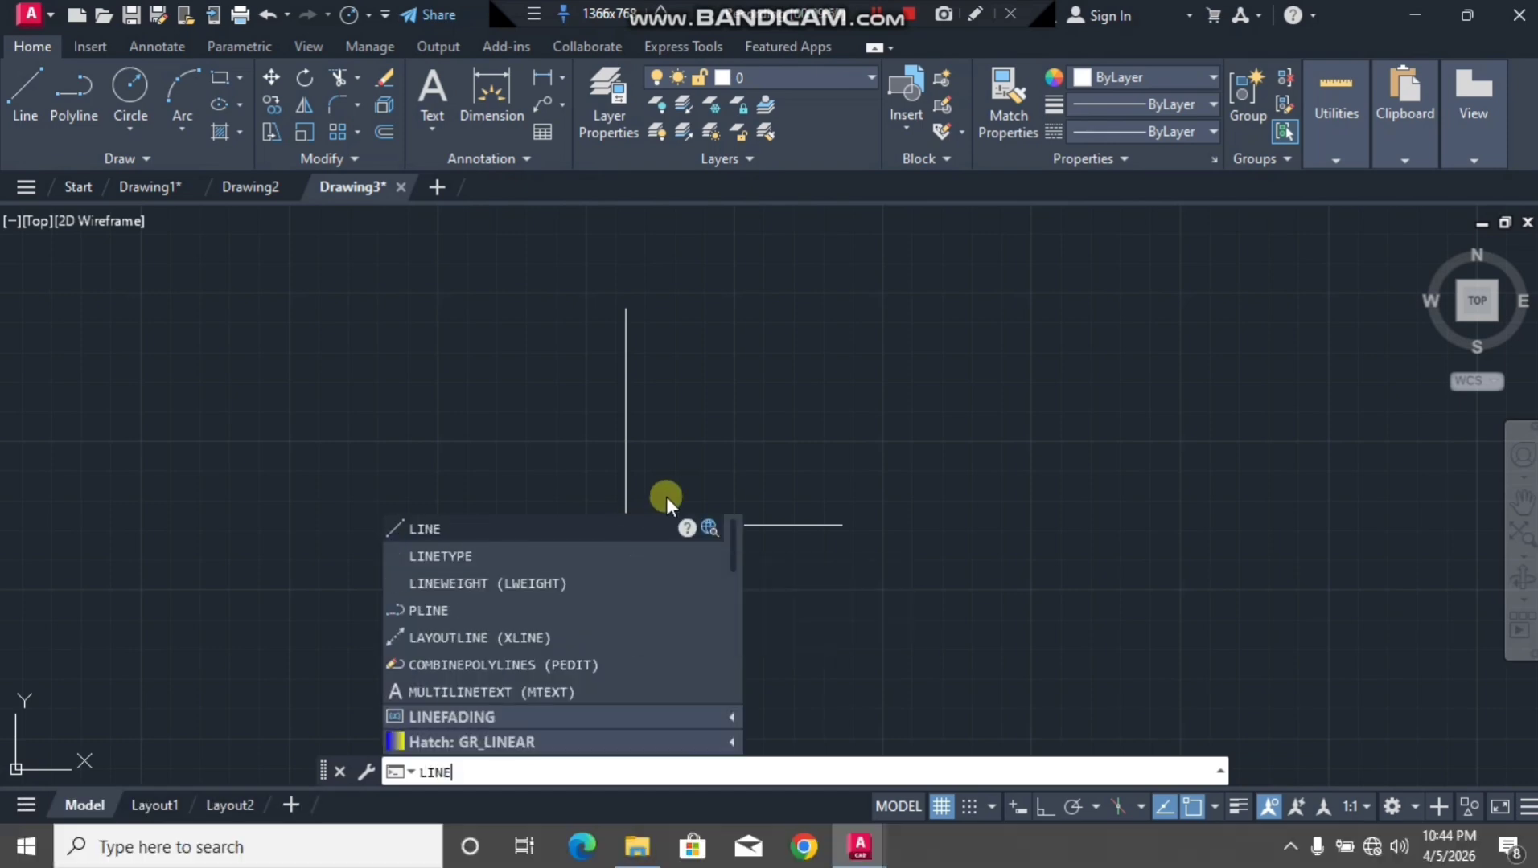
key("Return")
left_click(499, 467)
left_click(798, 508)
left_click(797, 613)
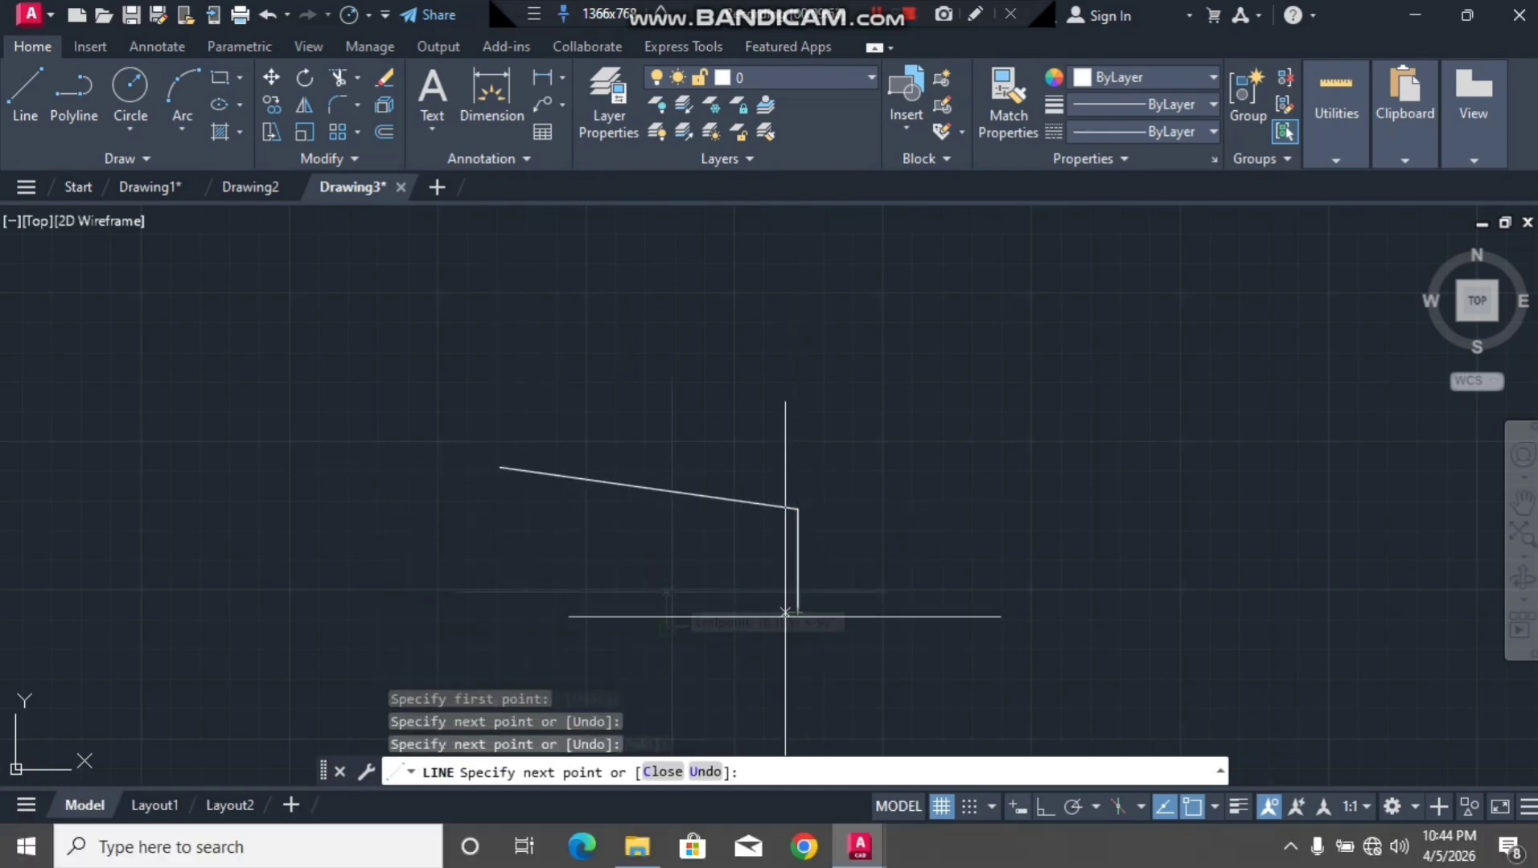
left_click(668, 627)
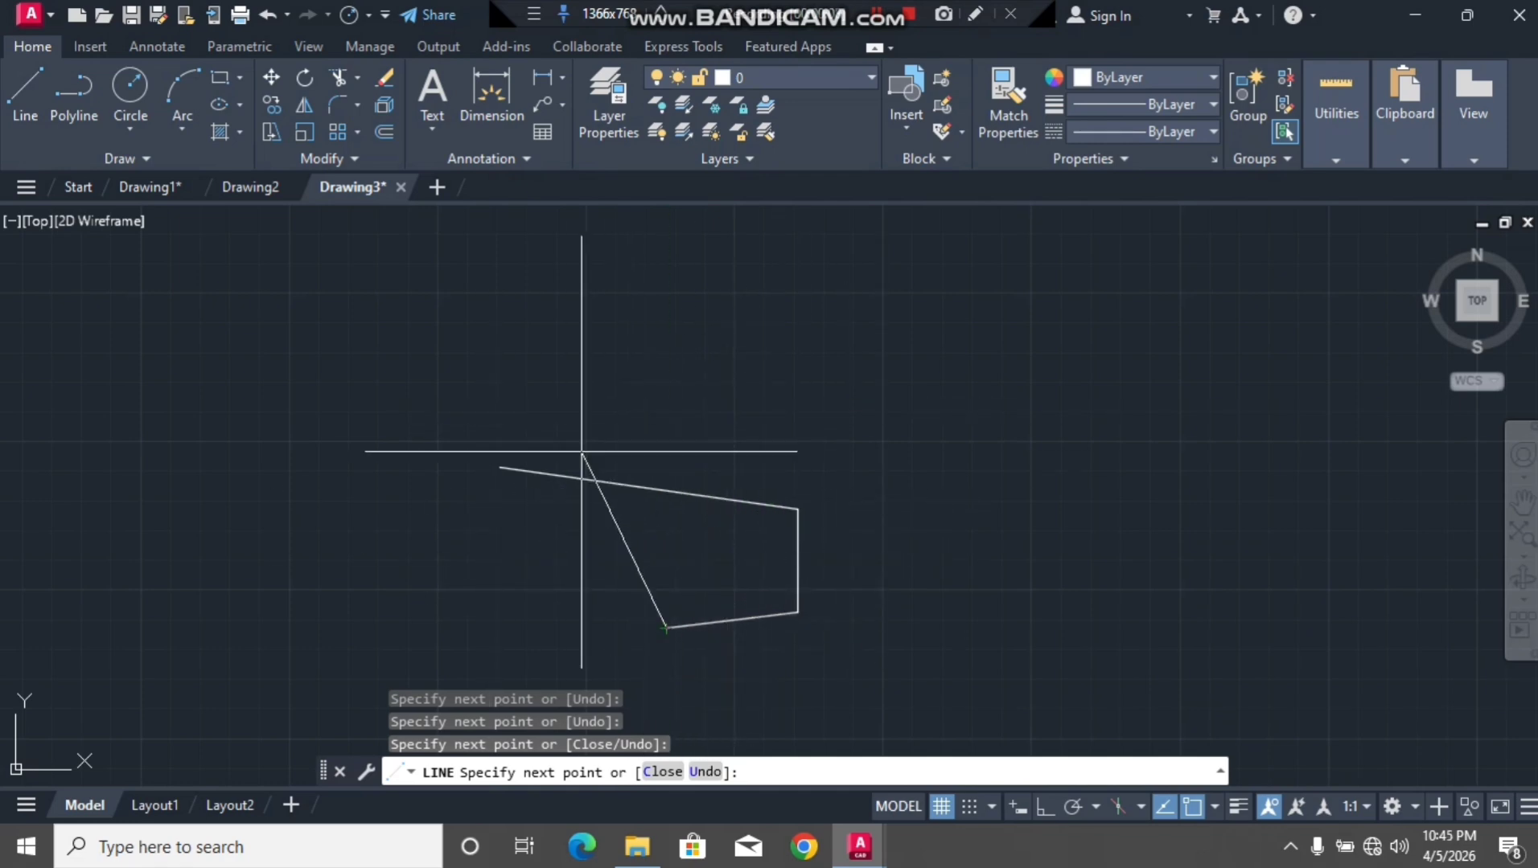
Continue the line chain with a segment 100 long, angled up to the right, and end the Line command.
type("1")
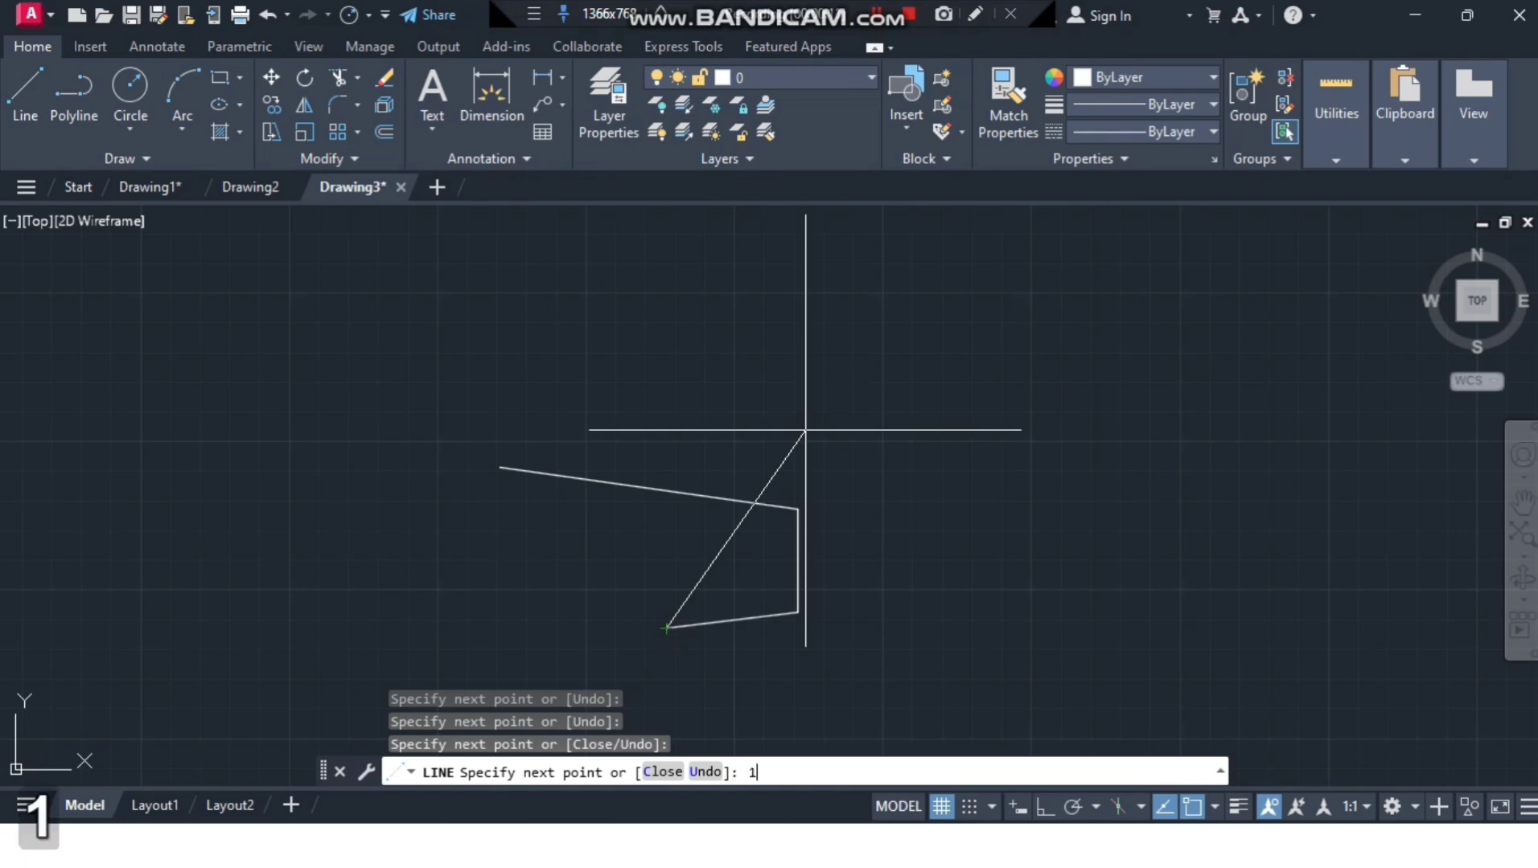
type("00")
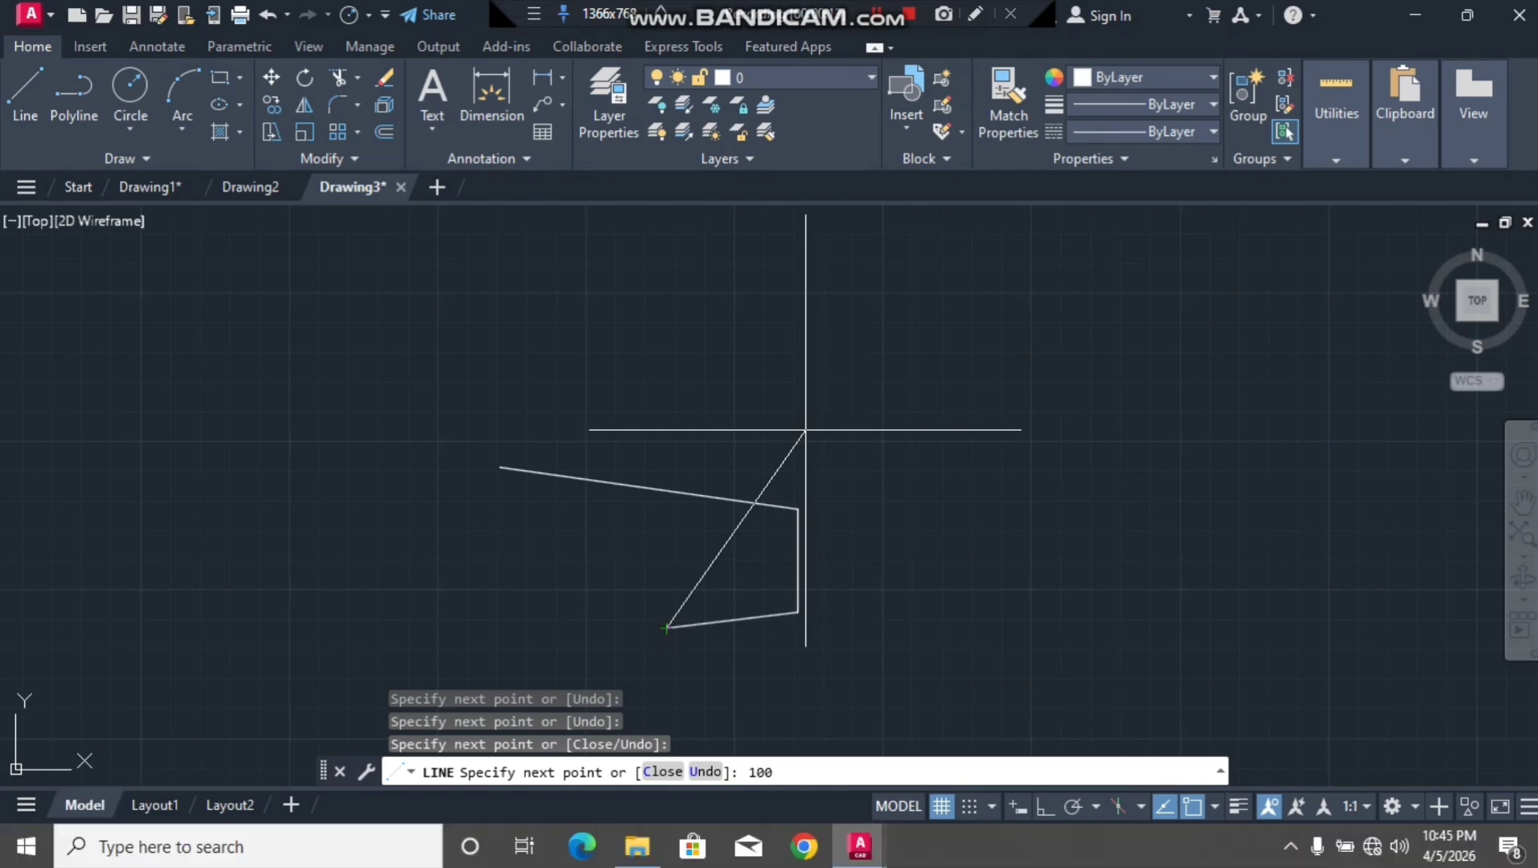
key("Return")
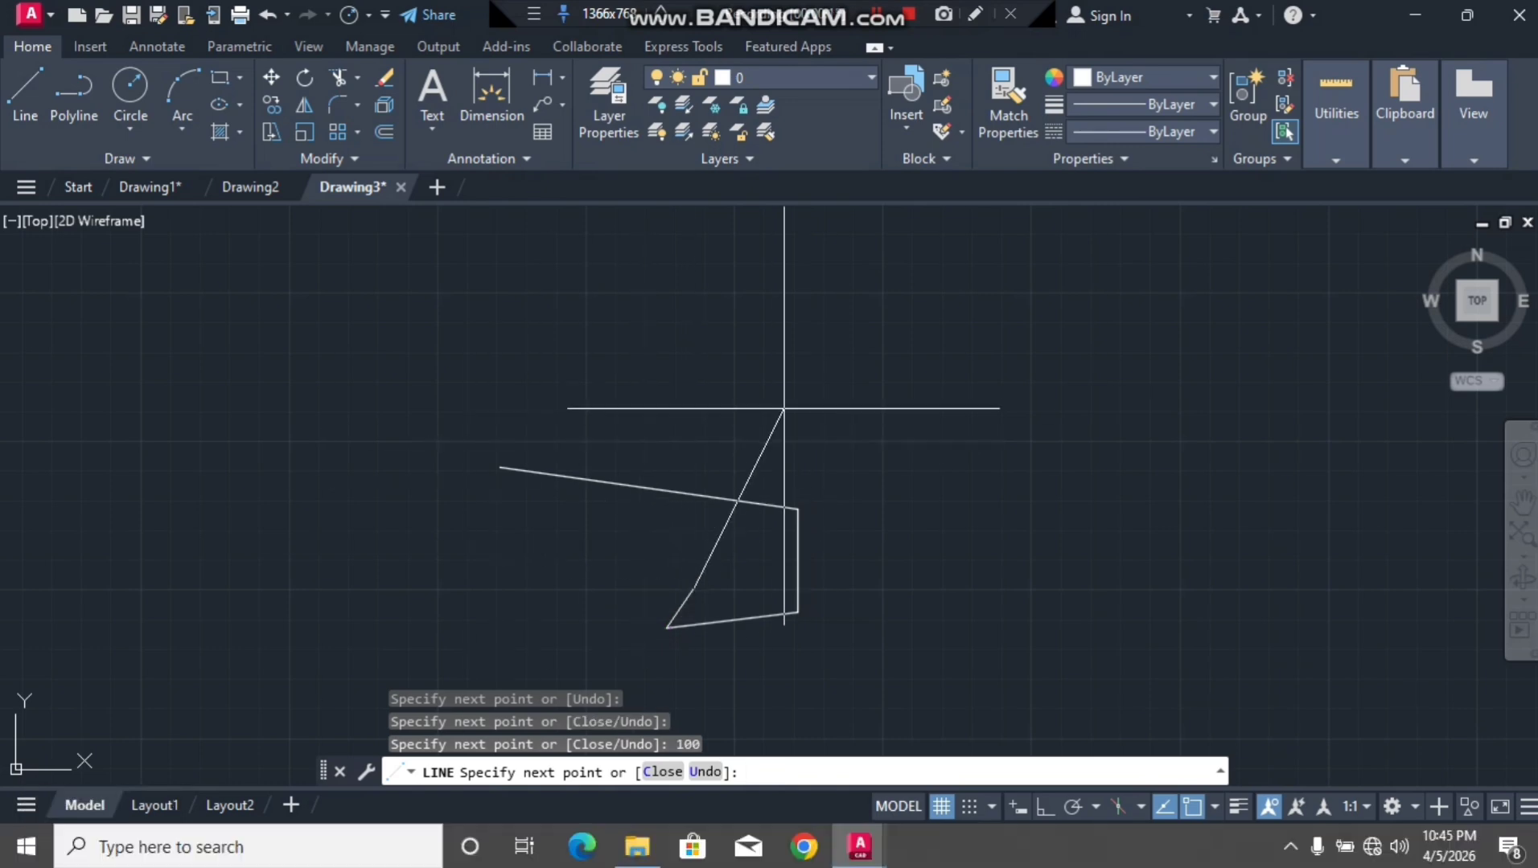
key("Escape")
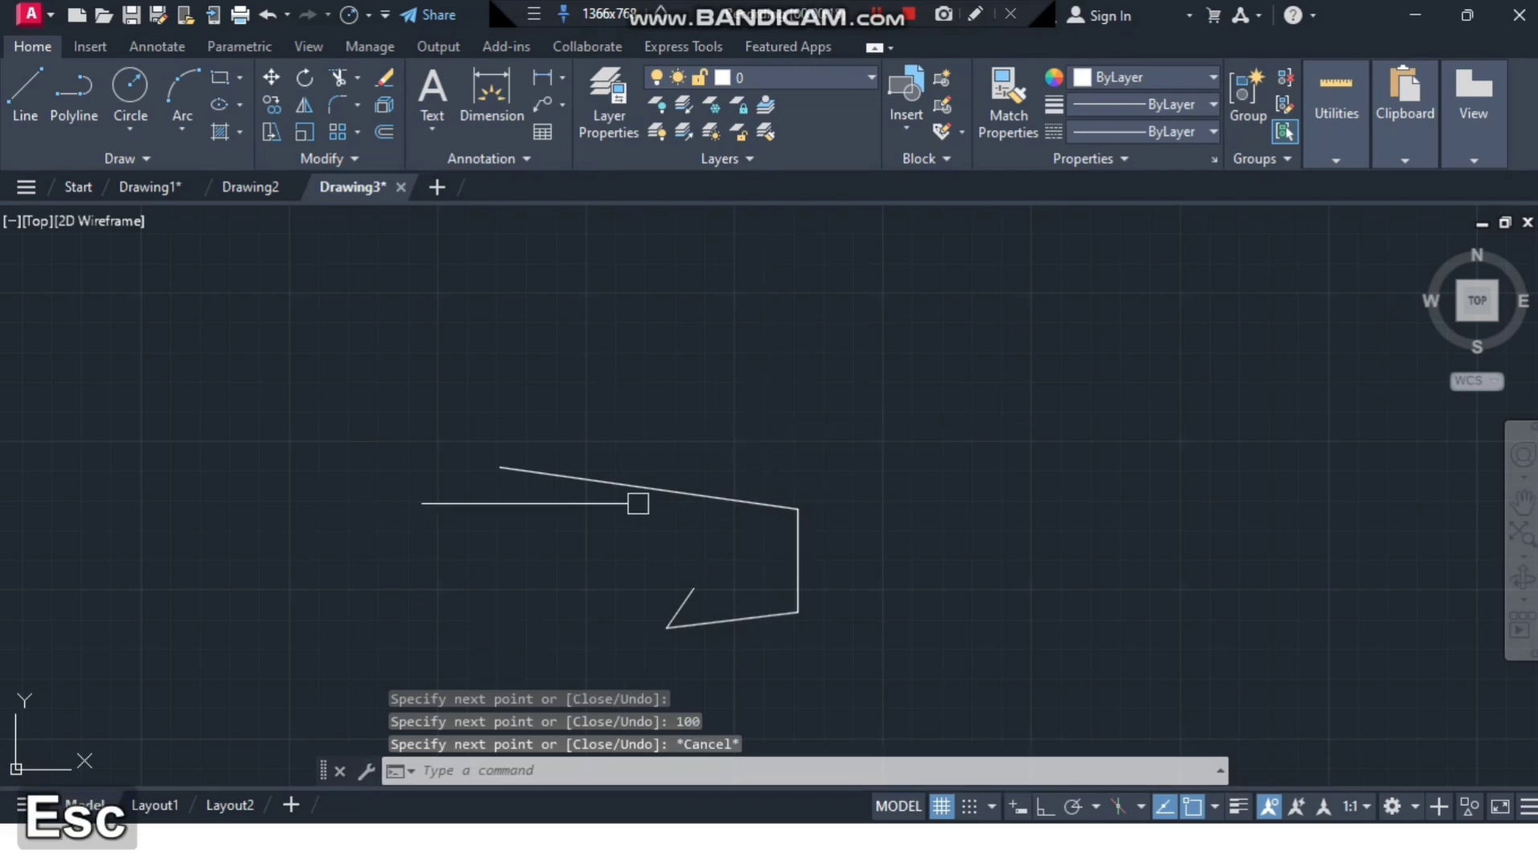
scroll(183, 607, "down", 1)
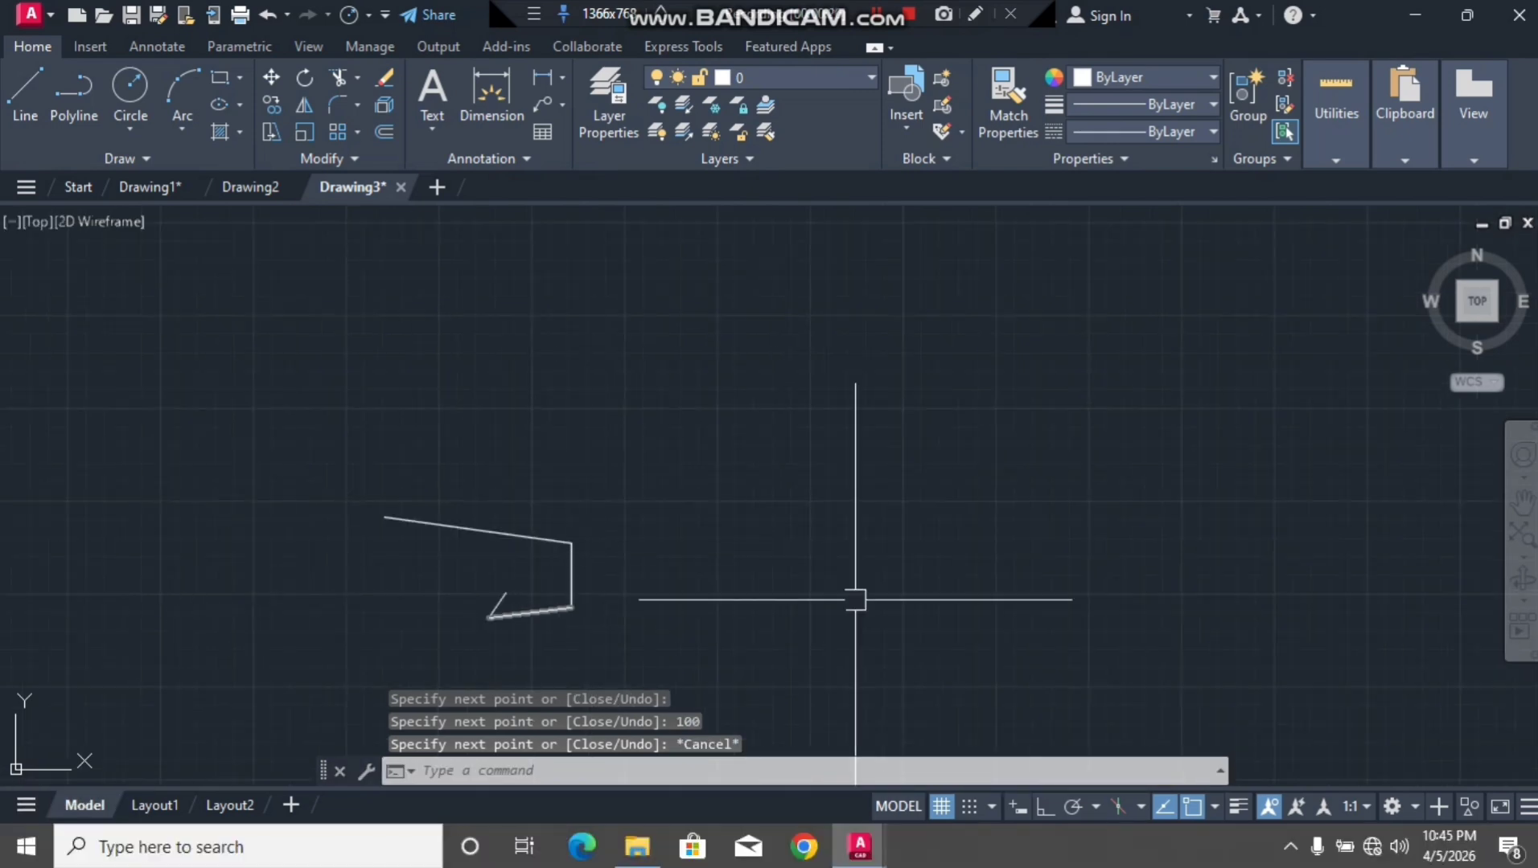